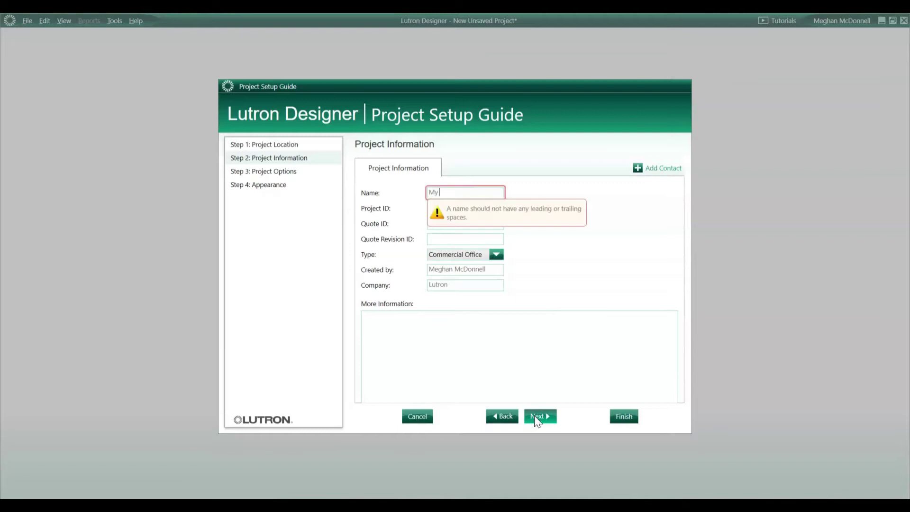
Step: Name the project "My Meaningful Name Here", set its type to Commercial Office, and finish the project setup
text(ful Name Here)
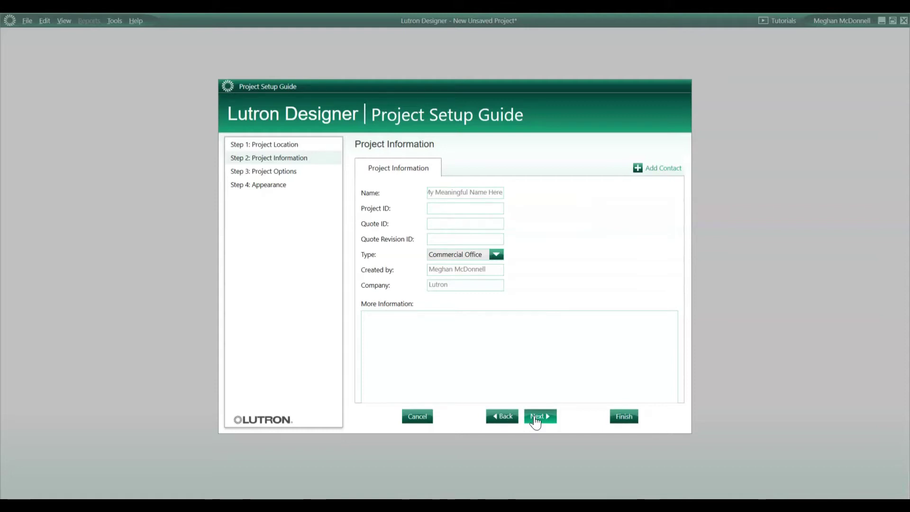
click(498, 254)
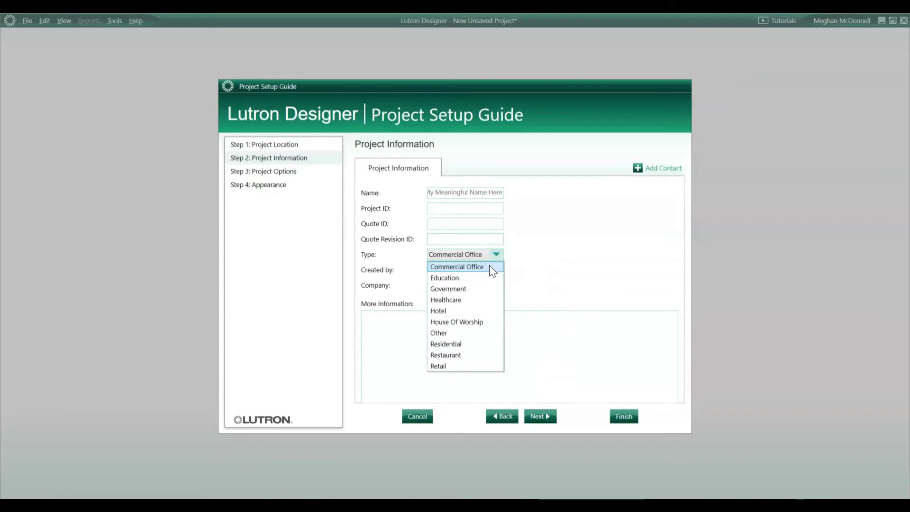
click(490, 267)
click(626, 417)
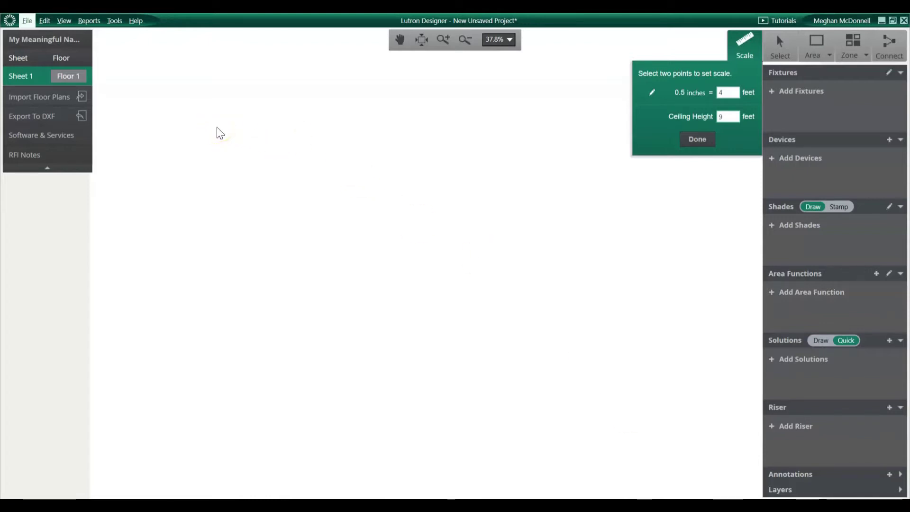
Step: Import the floor plan file "Designer Exercise II_Floorplan" into the project
click(24, 100)
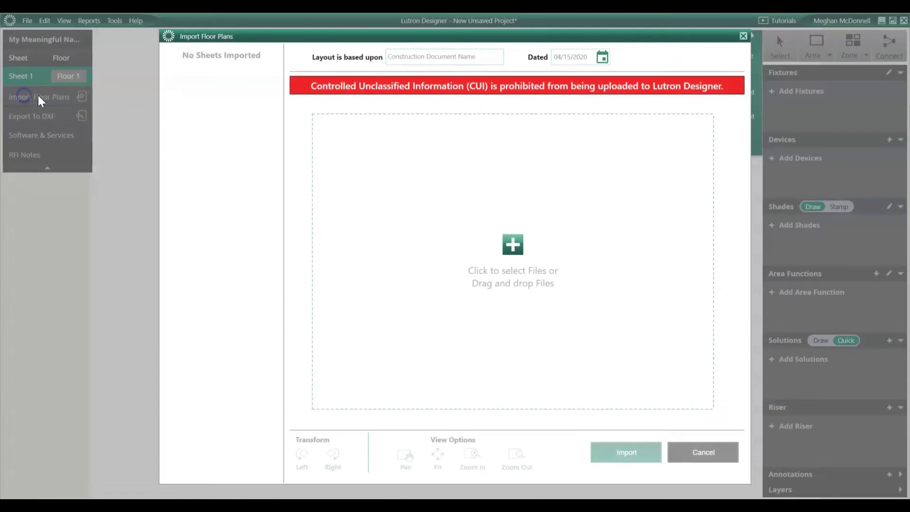
click(511, 244)
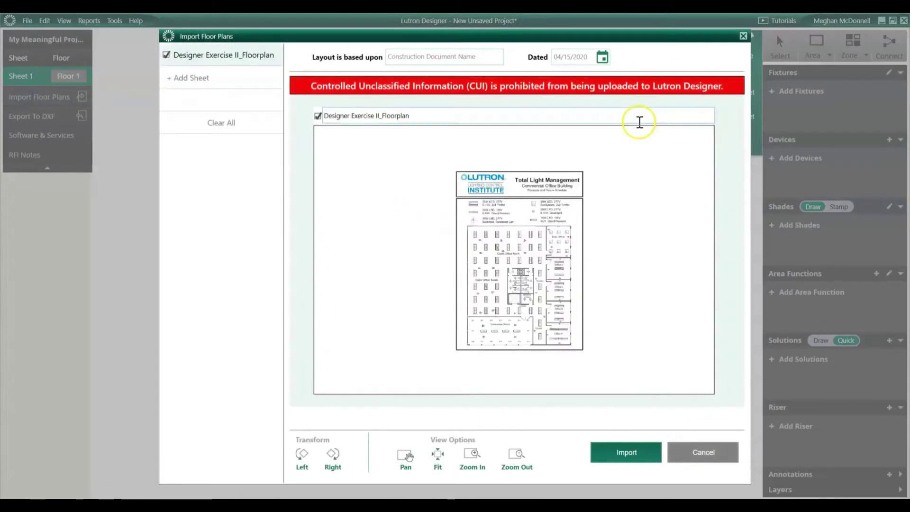
click(641, 451)
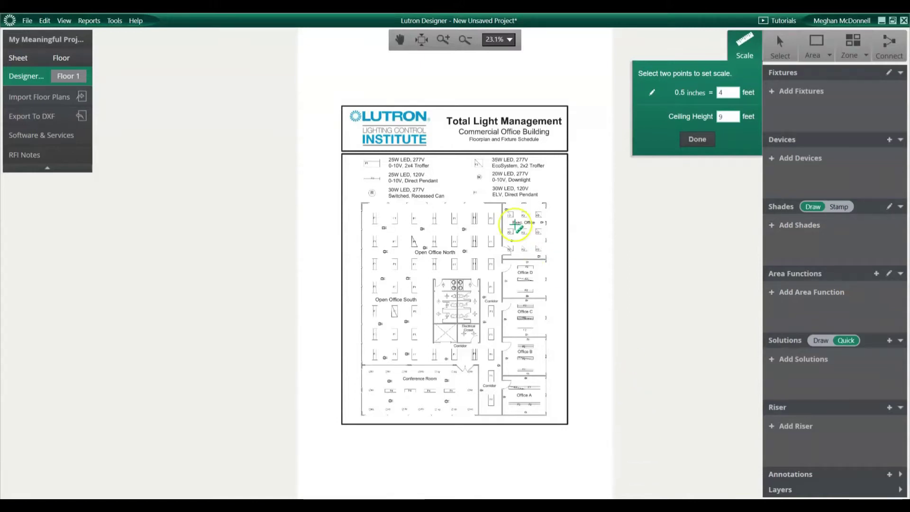
Step: Set the floor plan scale by marking the full length of an F1 troffer in Open Office North as 4 feet
scroll(481, 216, up, 2)
scroll(480, 216, up, 2)
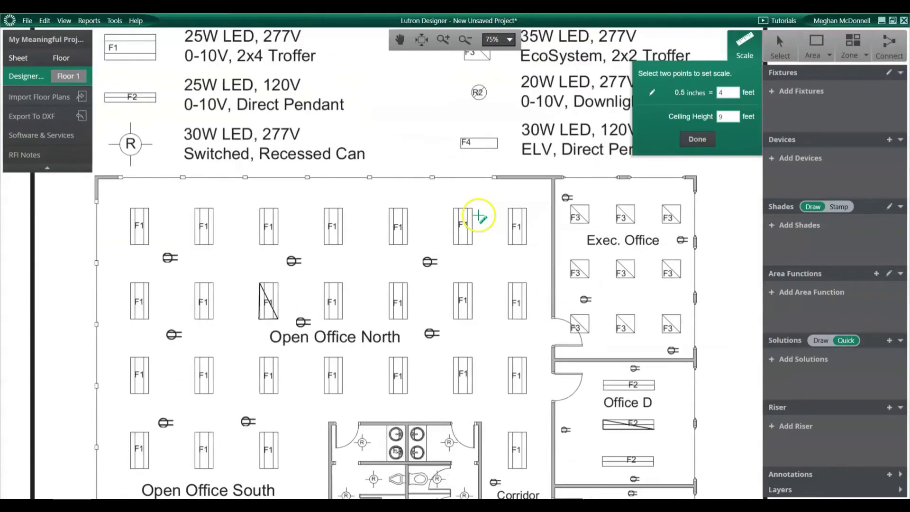
scroll(476, 217, up, 3)
scroll(453, 203, up, 2)
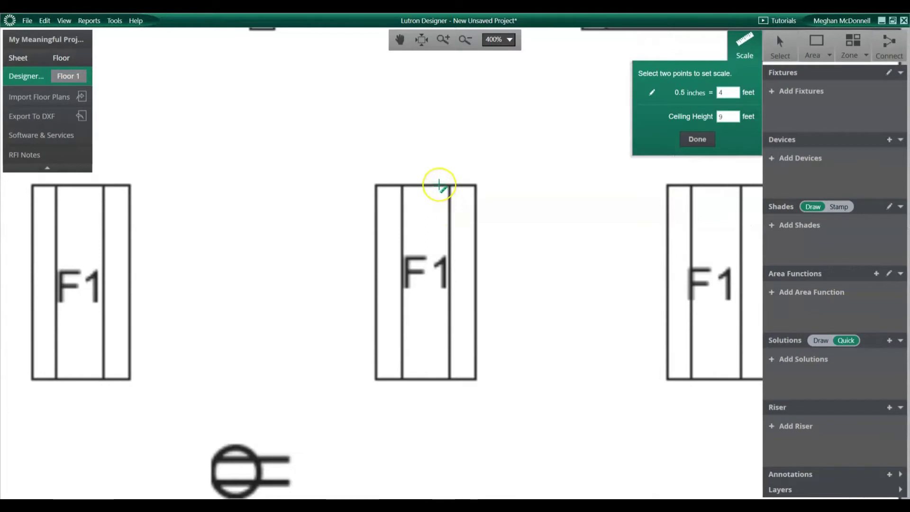
click(439, 186)
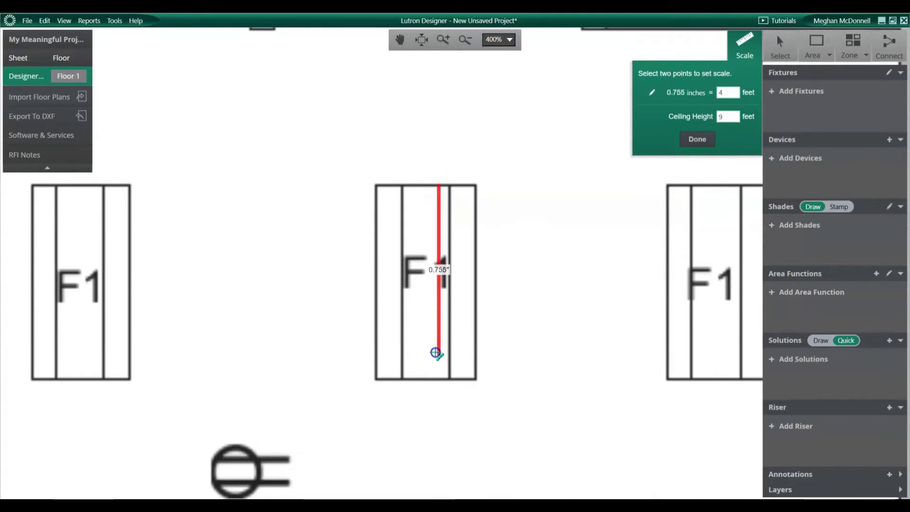
click(438, 380)
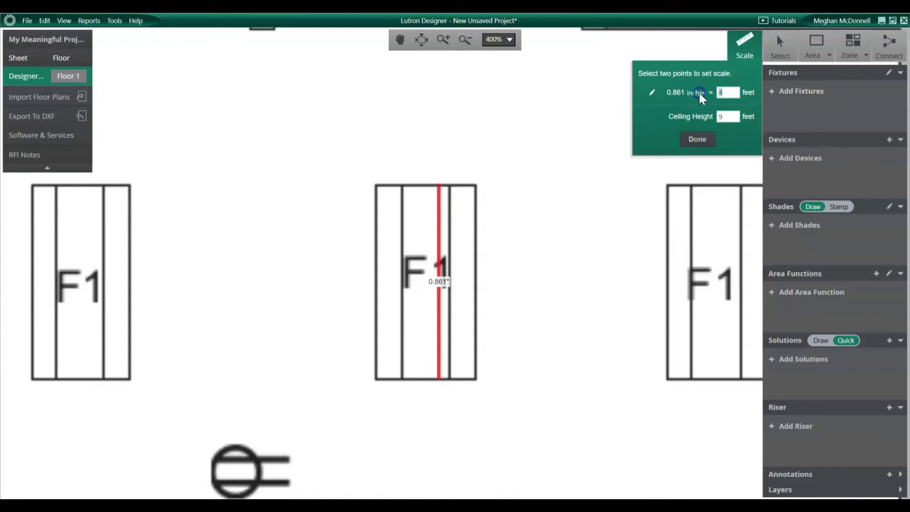
click(698, 139)
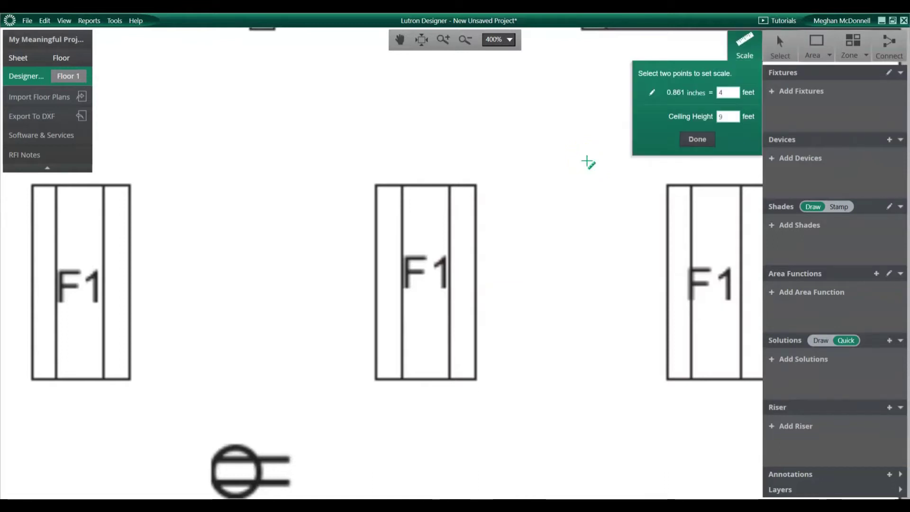
Step: Reopen the drawing's scale settings for review and close them without changes
key(Escape)
click(588, 162)
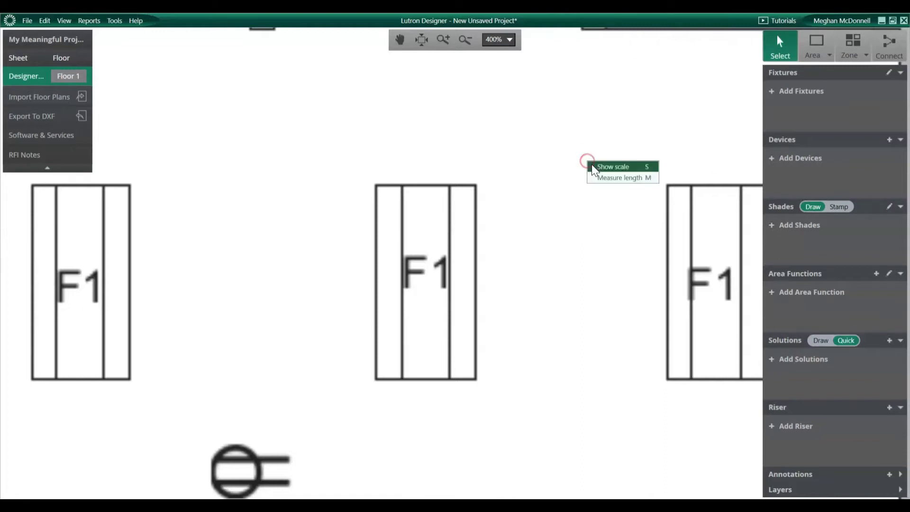
click(591, 165)
click(700, 142)
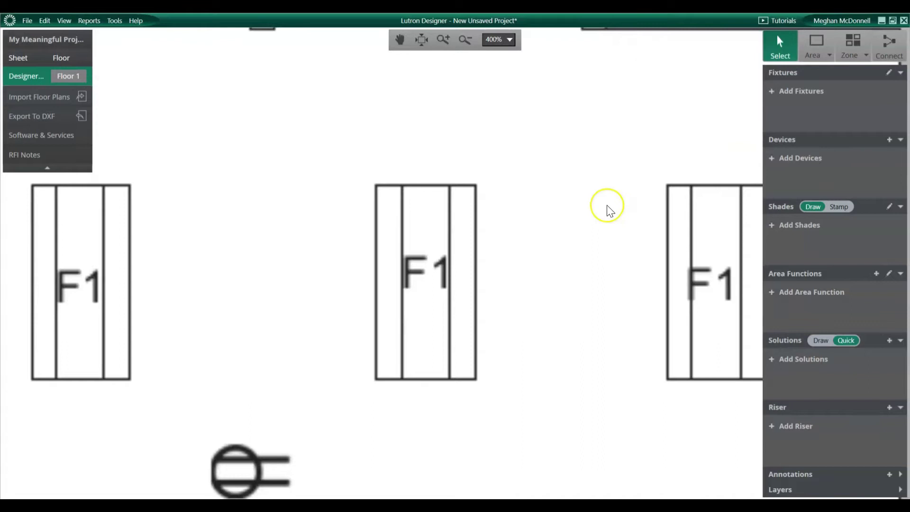
Step: Fit the whole plan in view, open the window for adding solutions, and accept the code compliance disclaimer
click(421, 39)
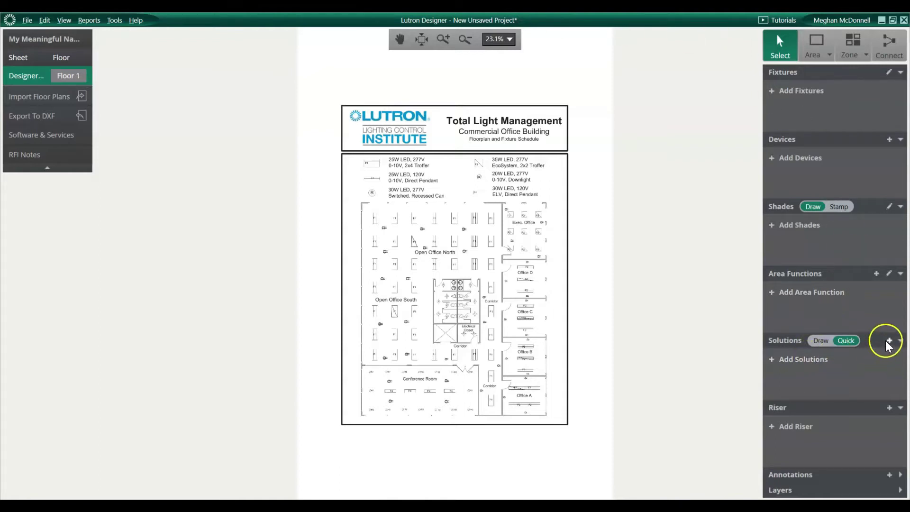
click(823, 356)
click(834, 354)
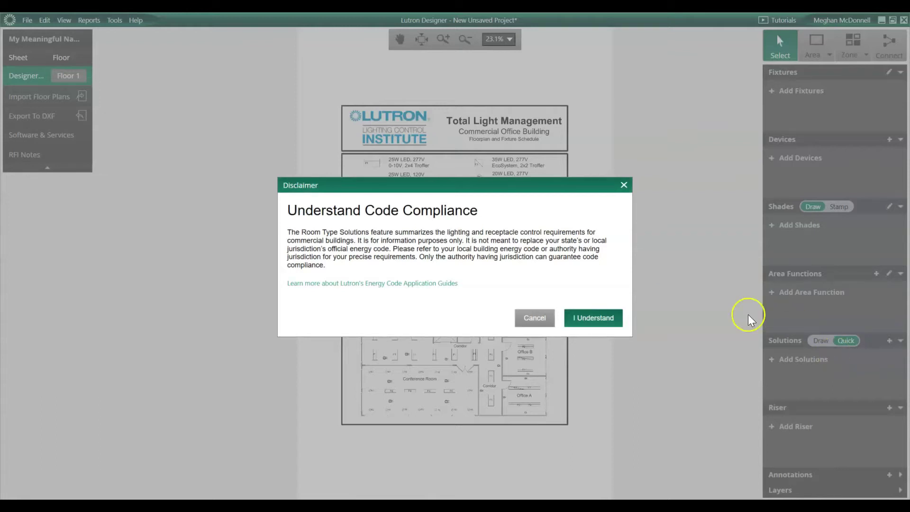
click(610, 319)
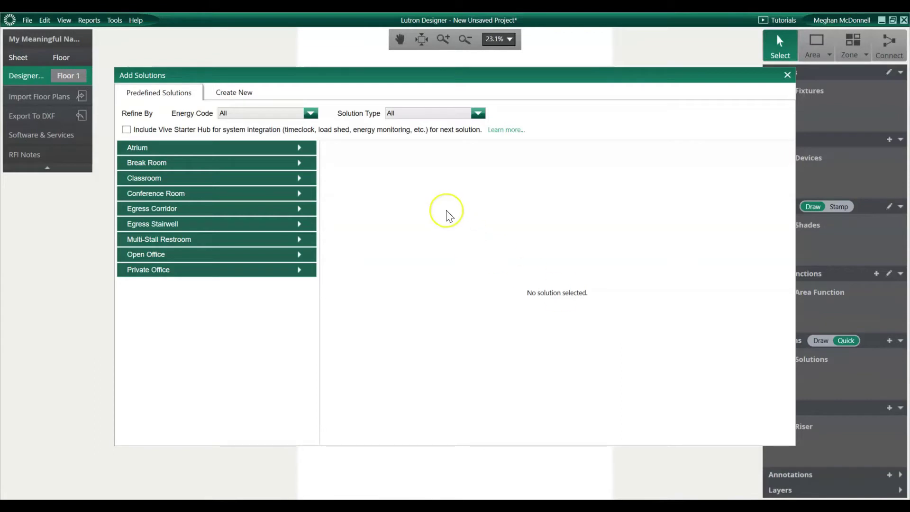
Step: Filter the predefined solutions to energy code IECC-2015 and type New Construction, with the Vive Starter Hub included
click(311, 114)
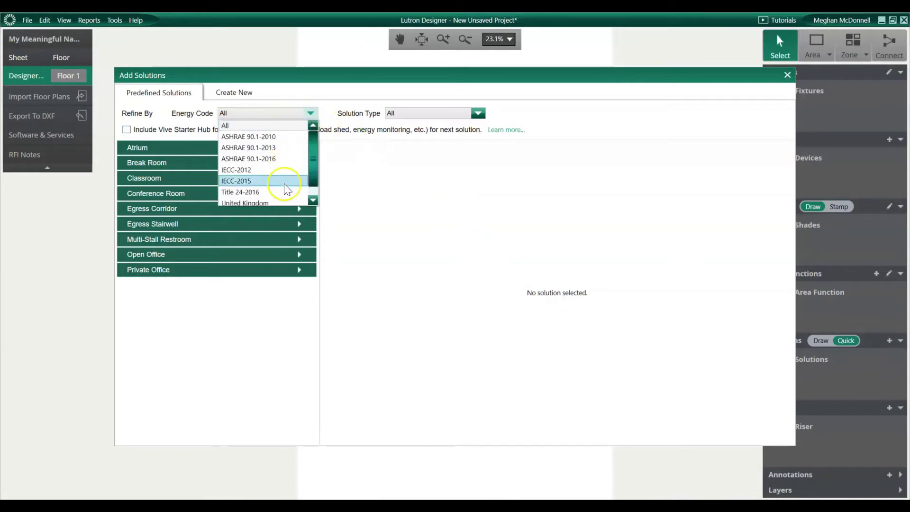
click(284, 182)
click(421, 116)
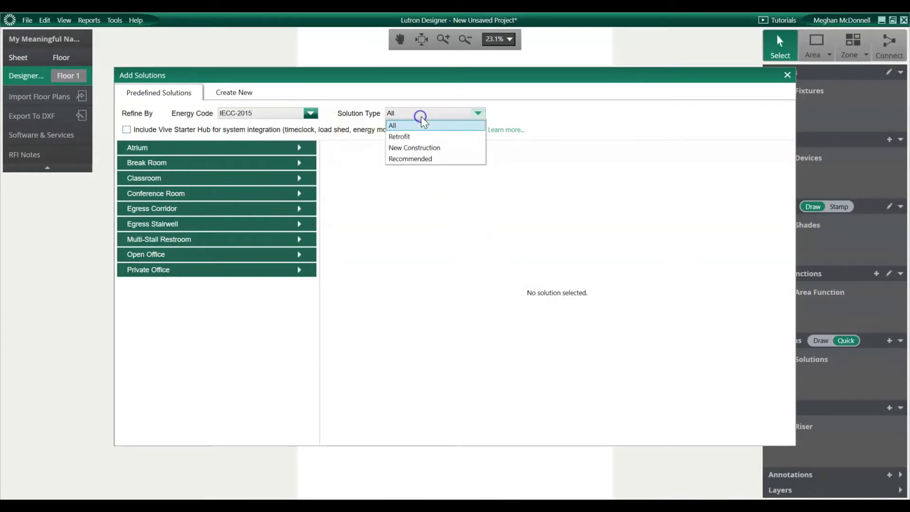
click(423, 148)
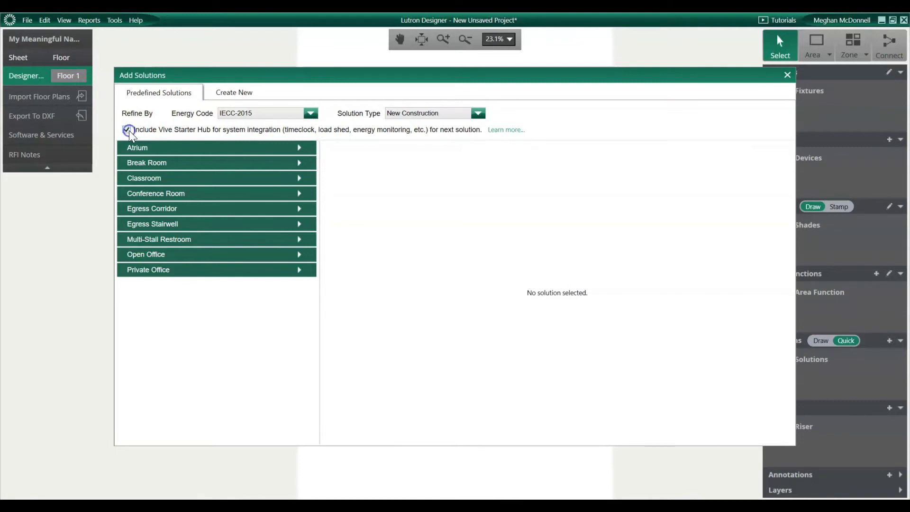
Step: Add the New Construction solutions for Private Office and Open Office to the project
click(205, 269)
click(206, 289)
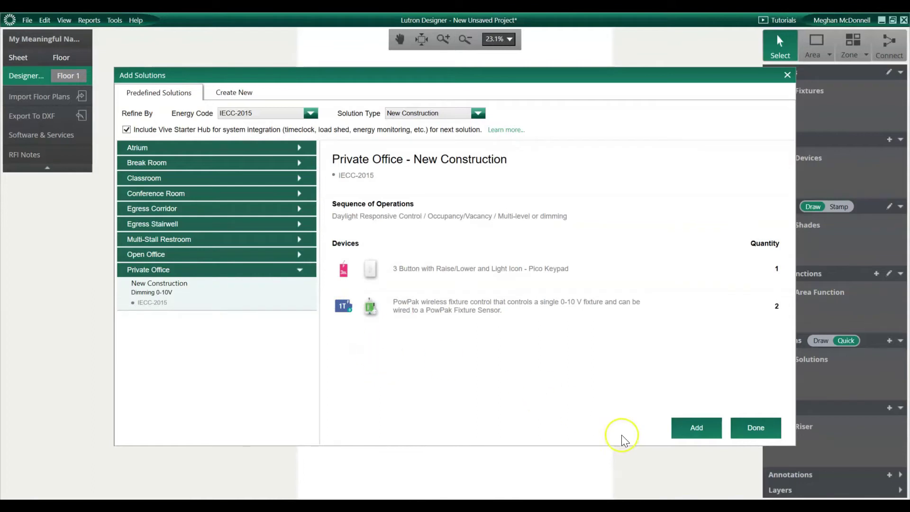
click(695, 431)
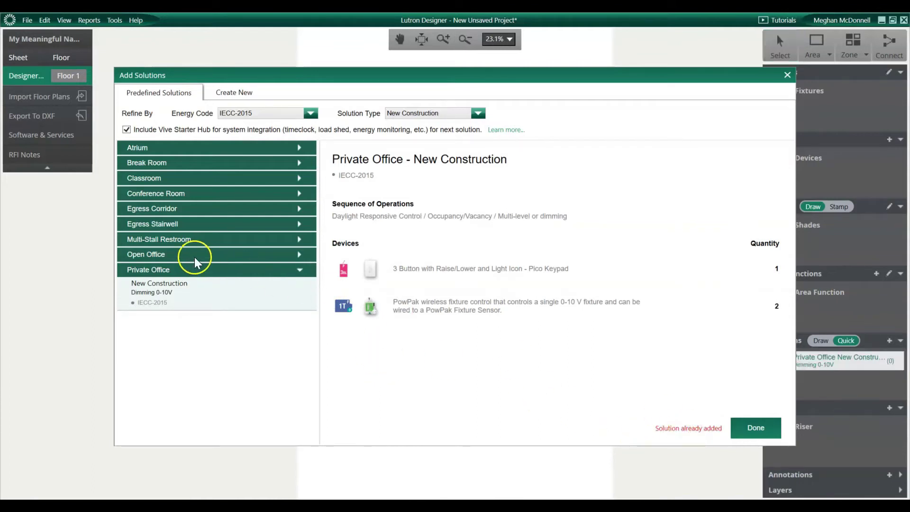
click(195, 257)
click(203, 277)
click(706, 427)
Step: Add the New Construction solutions for Multi-Stall Restroom and Egress Corridor to the project
click(201, 240)
click(209, 260)
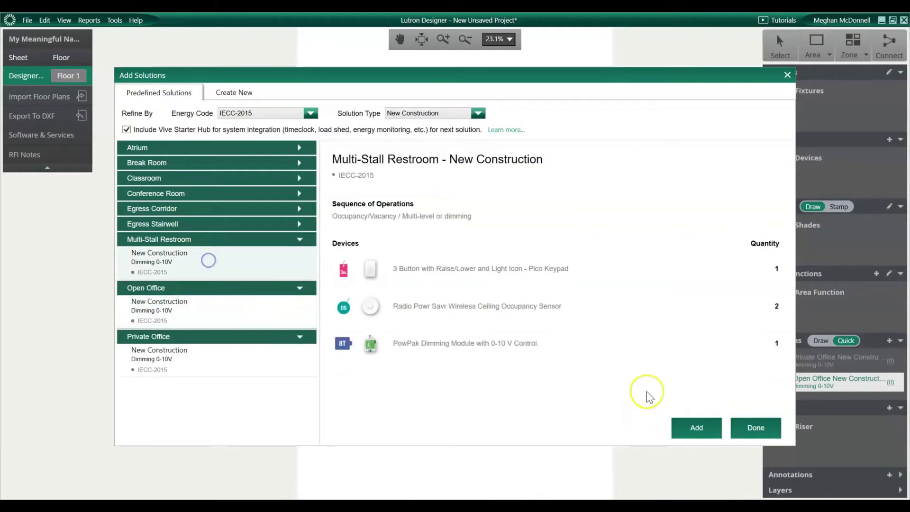
click(697, 428)
click(189, 208)
click(193, 234)
click(691, 424)
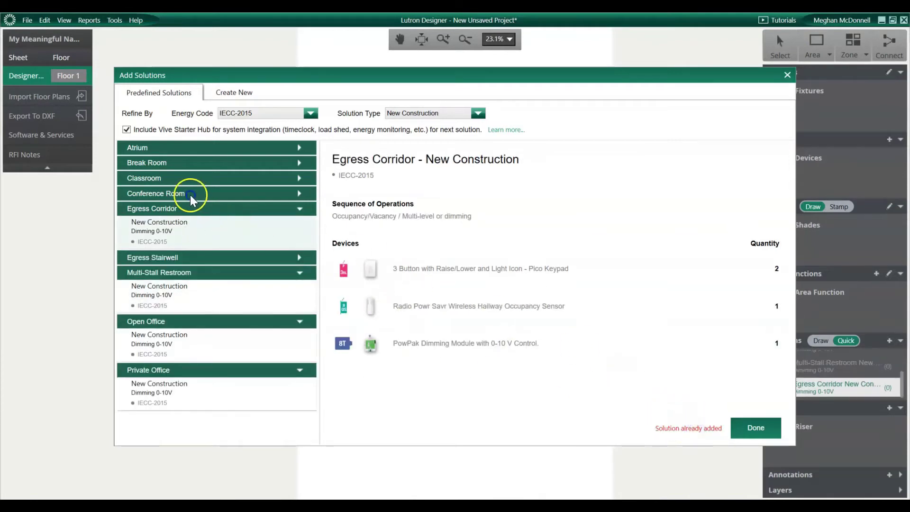
Step: Add the Conference Room New Construction solution and finish adding solutions
click(189, 193)
click(193, 215)
click(697, 427)
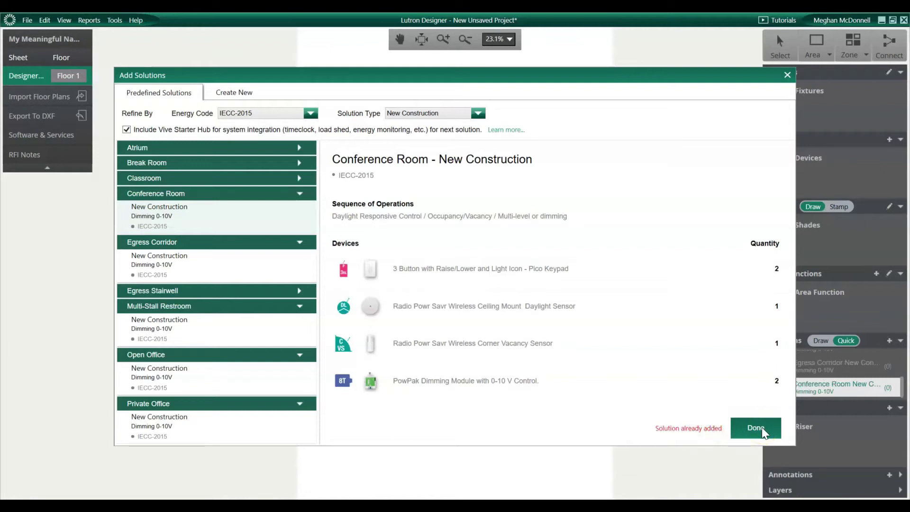
click(761, 428)
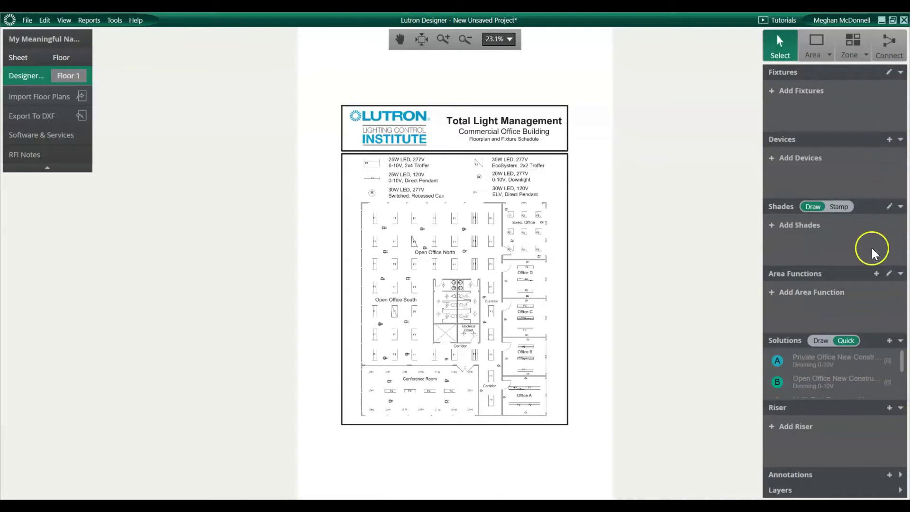
Step: Place the Private Office New Construction solution in Offices D, C, B and A on the floor plan
click(818, 362)
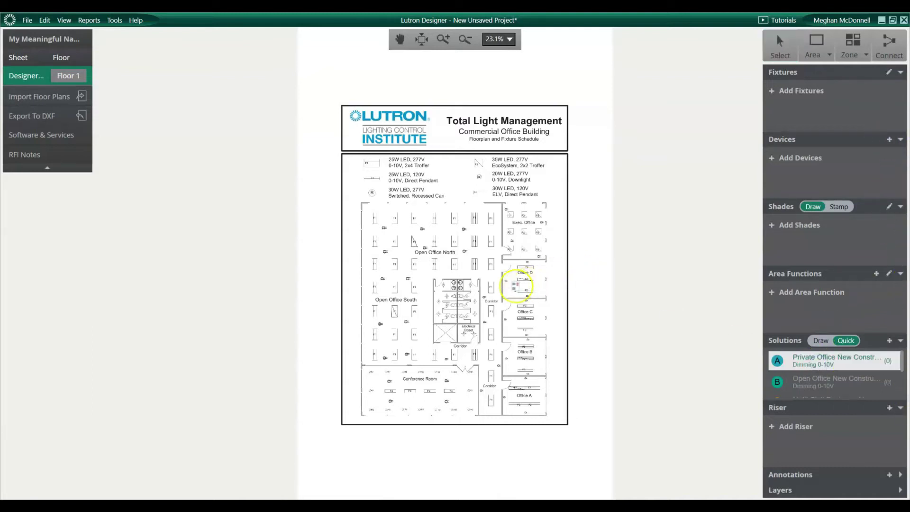
click(513, 278)
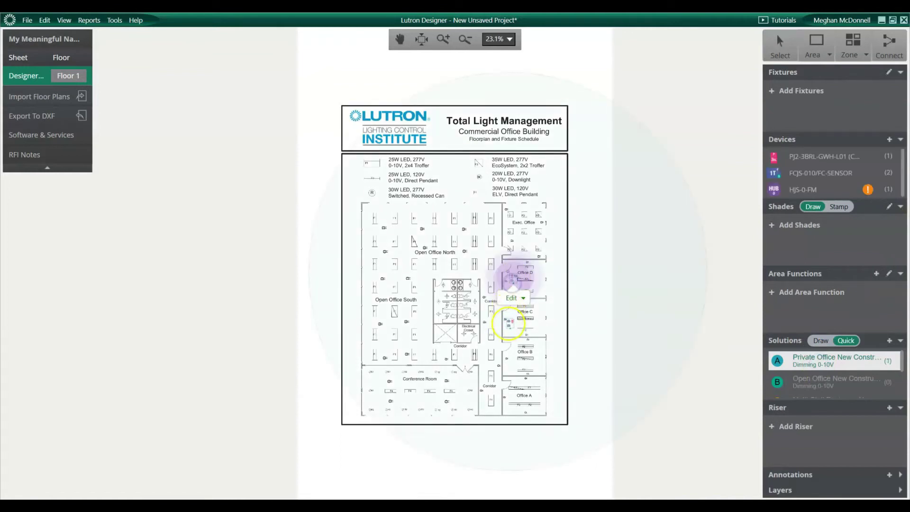
click(512, 317)
click(513, 356)
click(507, 397)
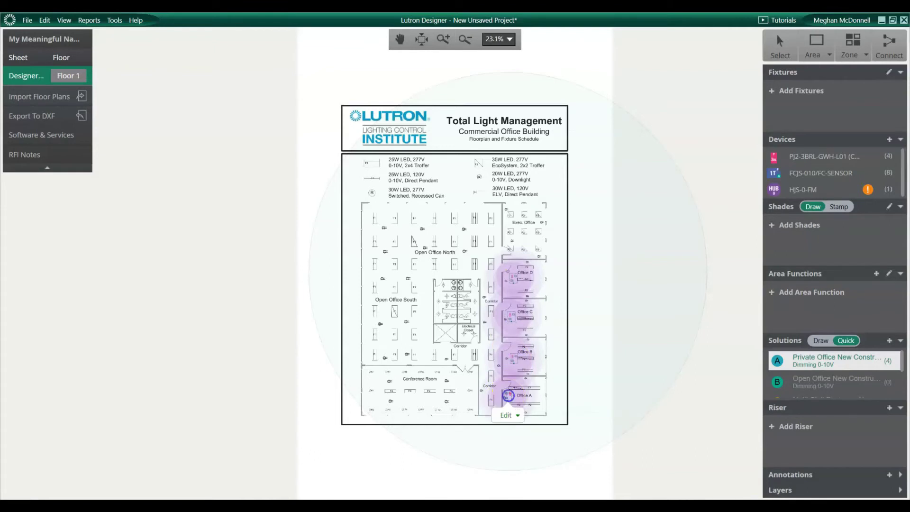
Step: Place one more Private Office New Construction solution in the Exec. Office and end placement
scroll(537, 232, up, 5)
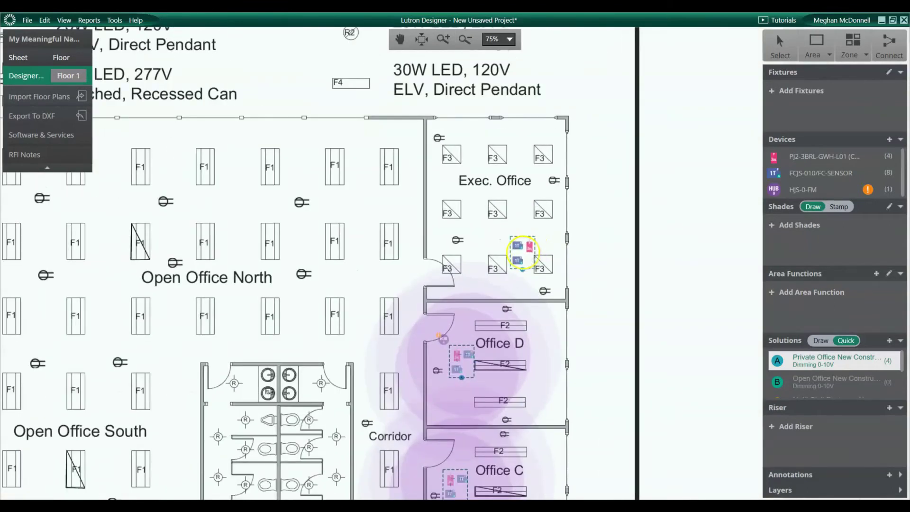
click(472, 208)
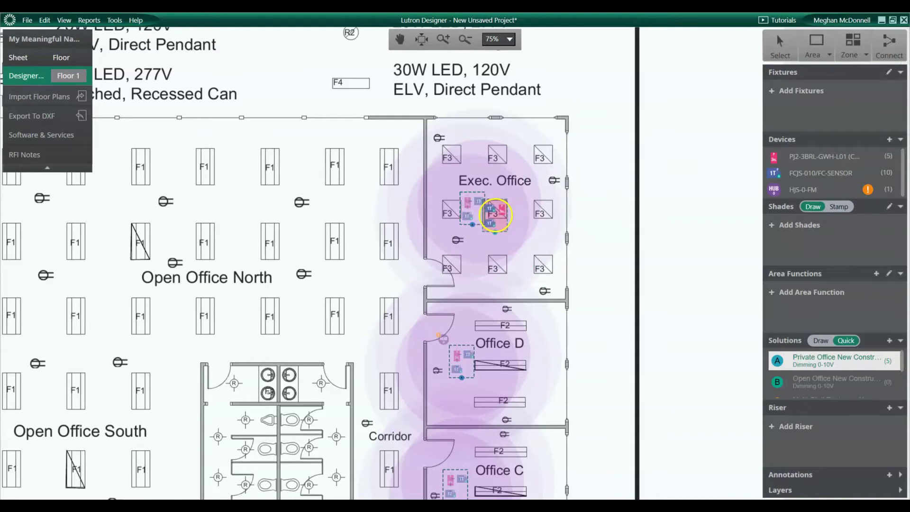
key(Escape)
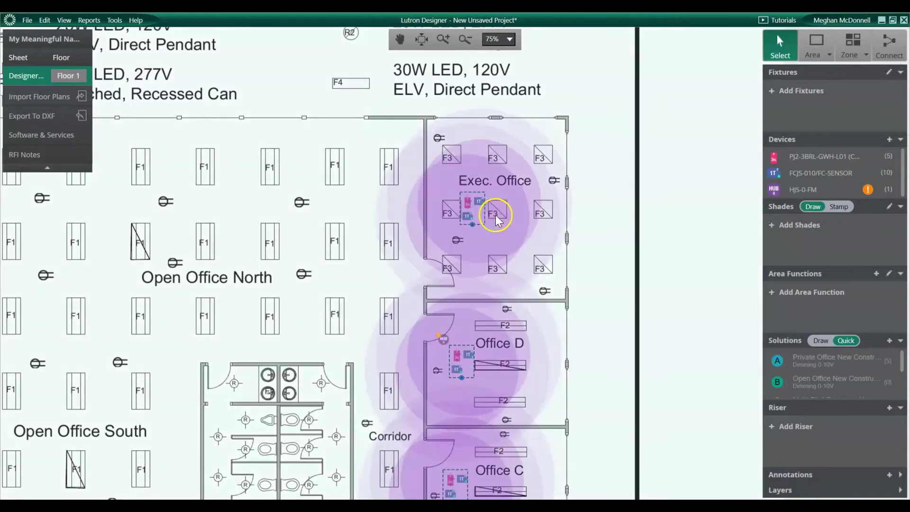
Step: Set the Exec. Office solution's quantities to 3 PowPak wireless fixture controls and 2 Pico keypads, and save
scroll(475, 224, up, 1)
click(471, 225)
double_click(559, 271)
text(3)
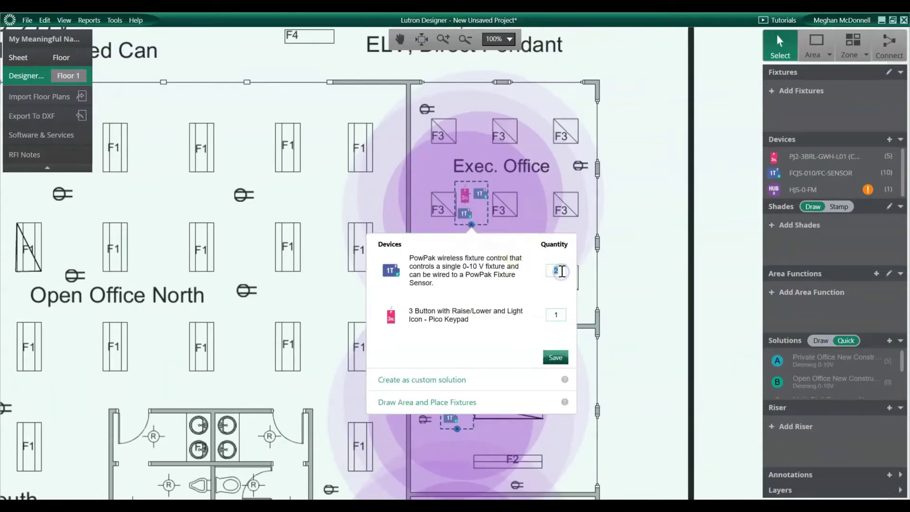
click(556, 313)
text(2)
click(556, 358)
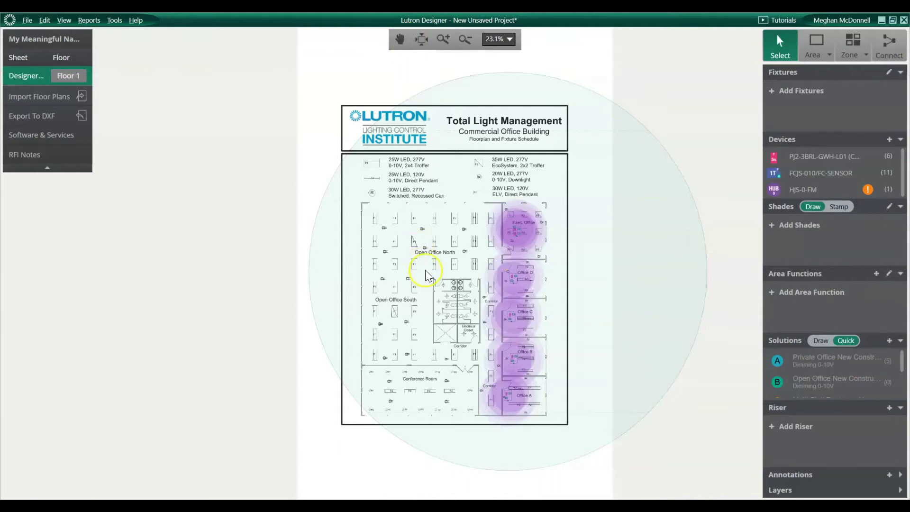
Step: Place the Open Office New Construction solution in the upper-west part of Open Office North on the floor plan
scroll(425, 269, up, 2)
scroll(422, 259, up, 3)
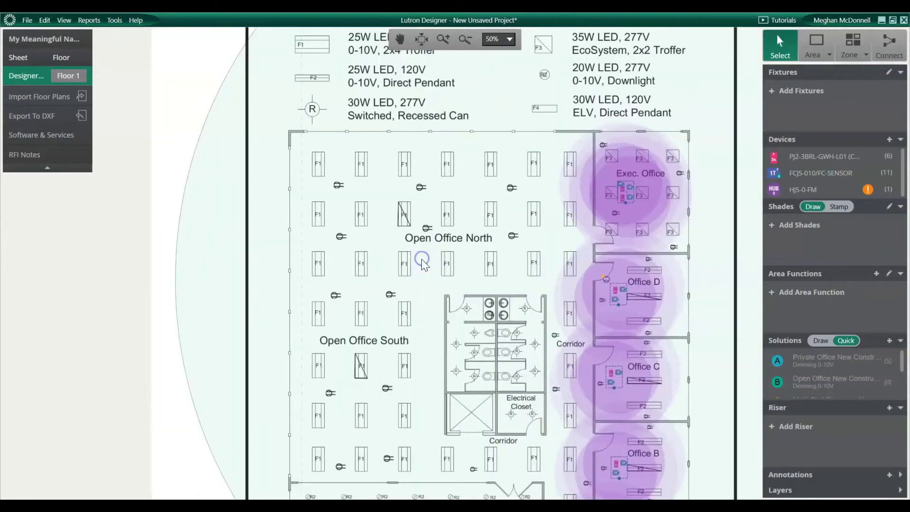
middle_drag(444, 175, 433, 216)
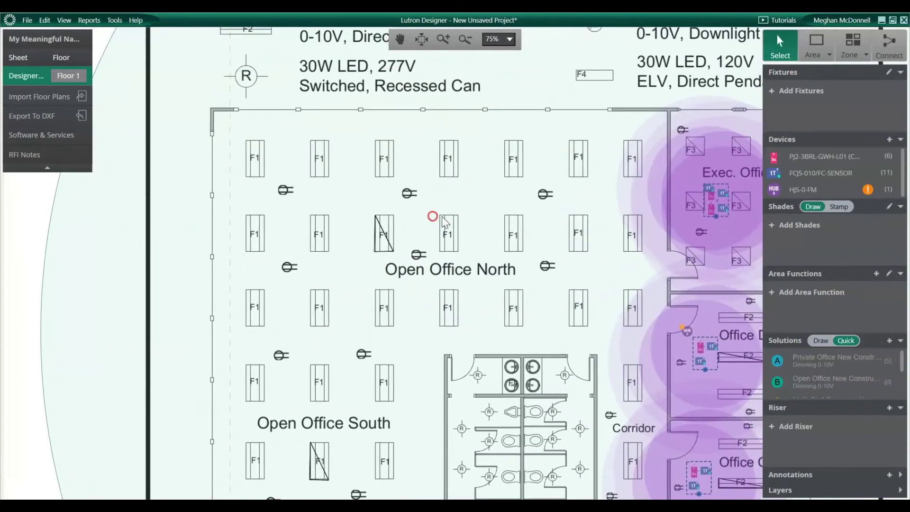
click(817, 377)
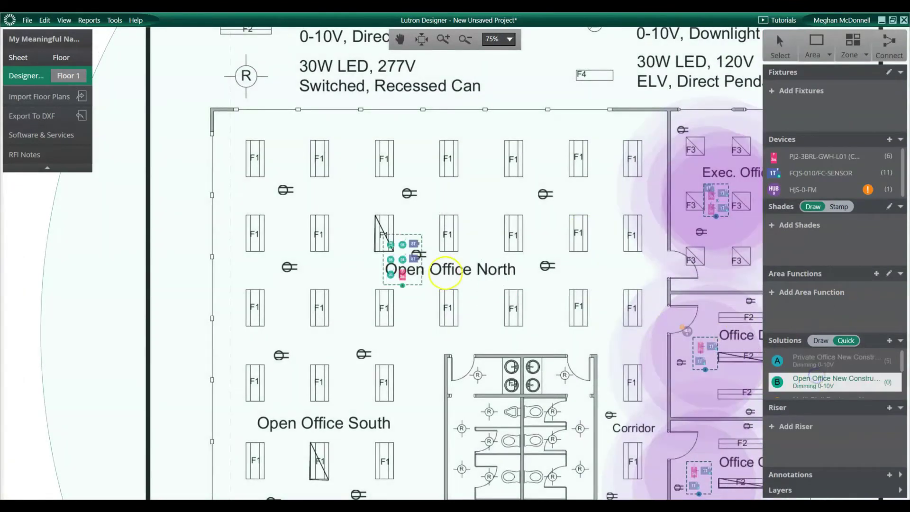
click(351, 214)
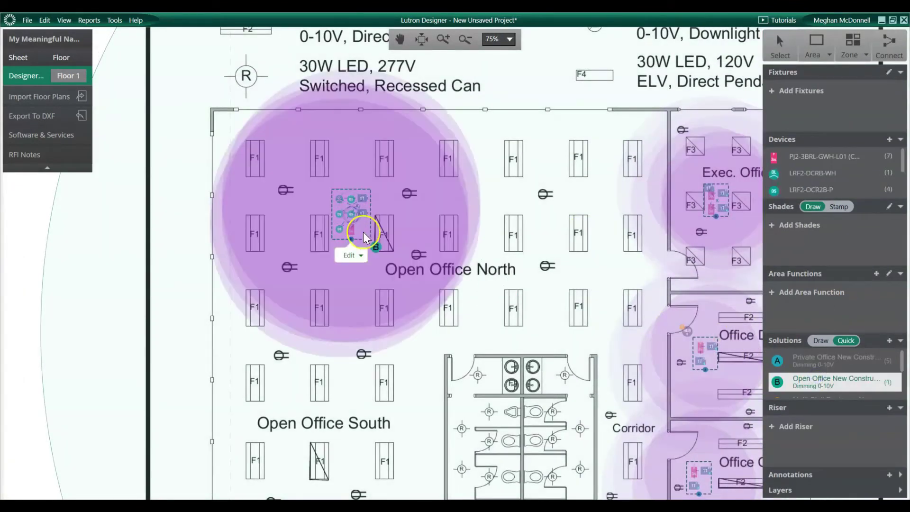
Step: Start Draw Area and Place Fixtures for the Open Office North solution, outline the whole room as a rectangle, and name it Open Office North
click(350, 255)
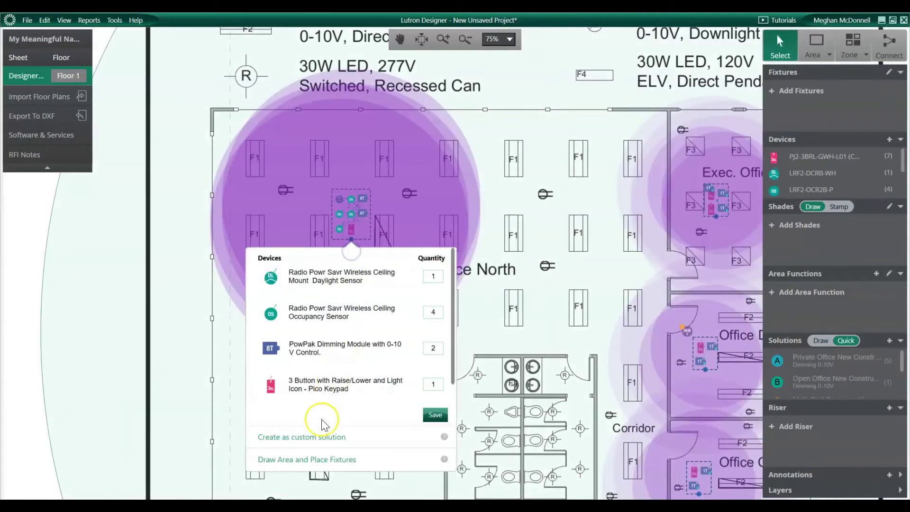
click(321, 460)
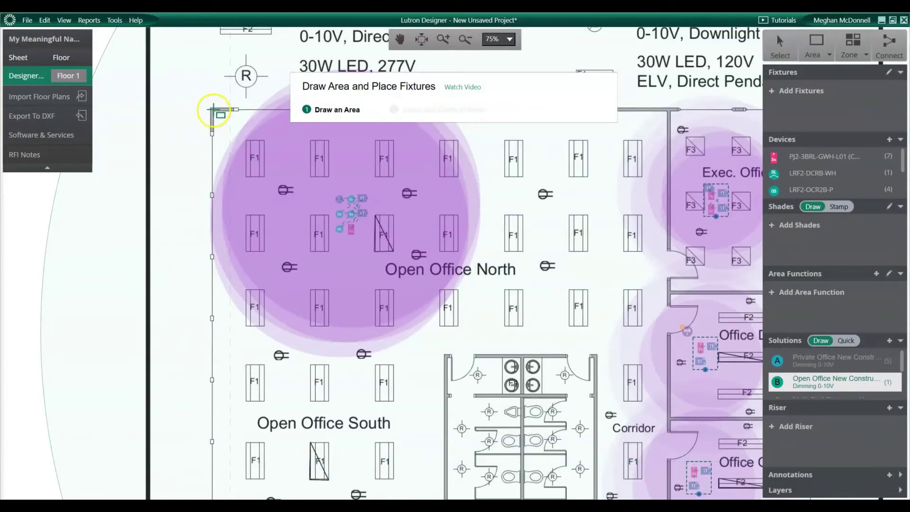
drag(213, 110, 667, 351)
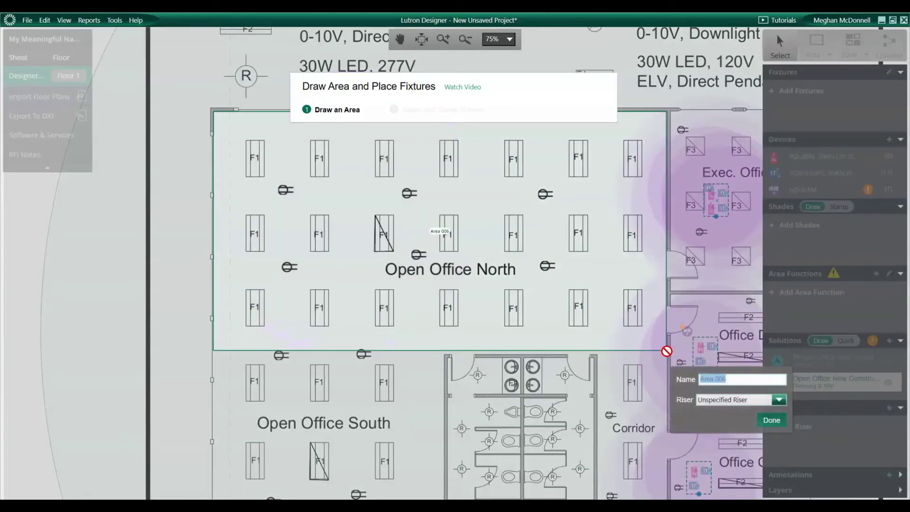
text(Open Office North)
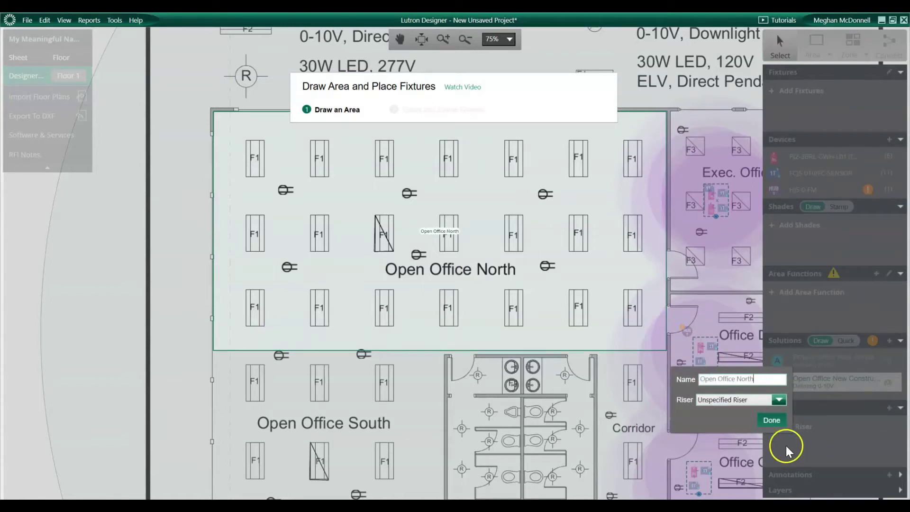
click(773, 421)
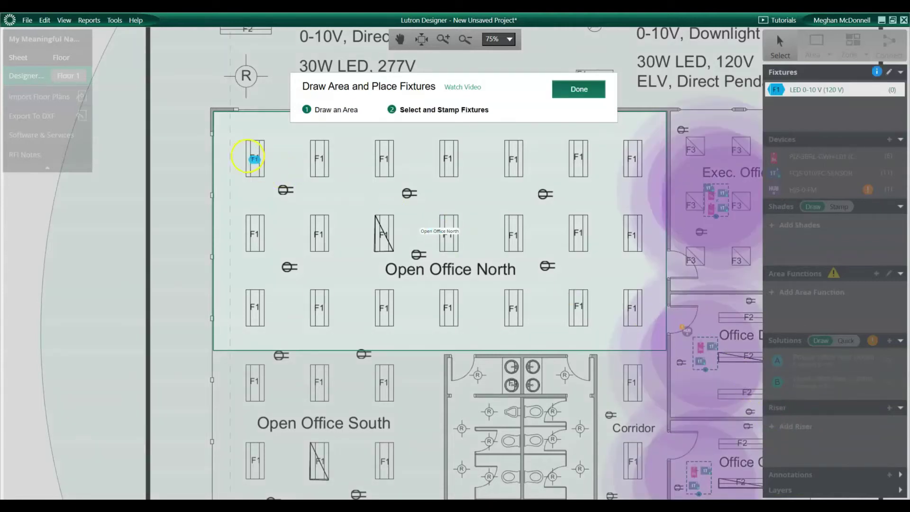
Step: Stamp an LED 0-10 V (120 V) fixture on each of the 21 F1 symbols in Open Office North and finish placement
drag(299, 183, 625, 154)
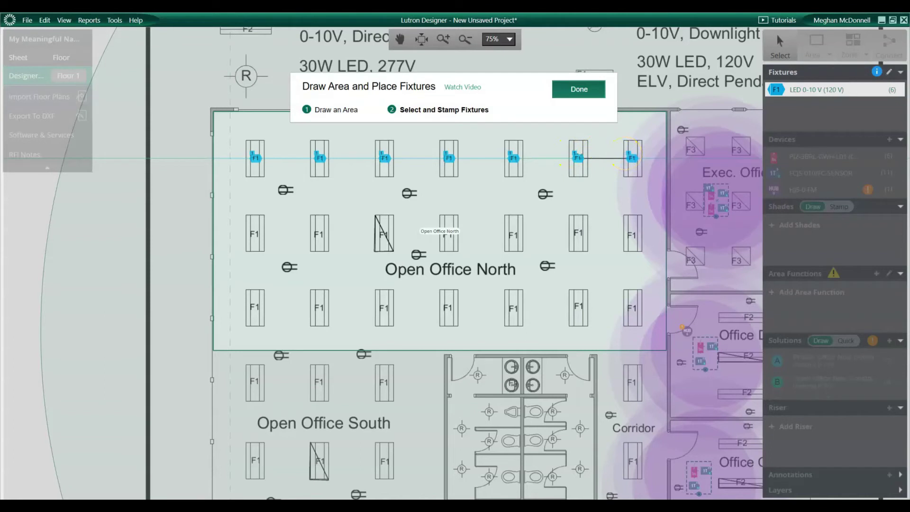
drag(626, 154, 627, 157)
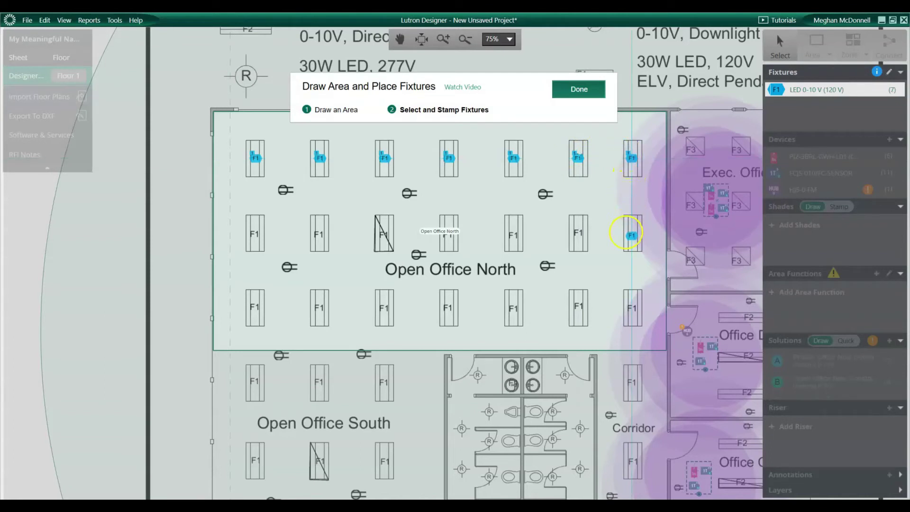
drag(624, 230, 252, 229)
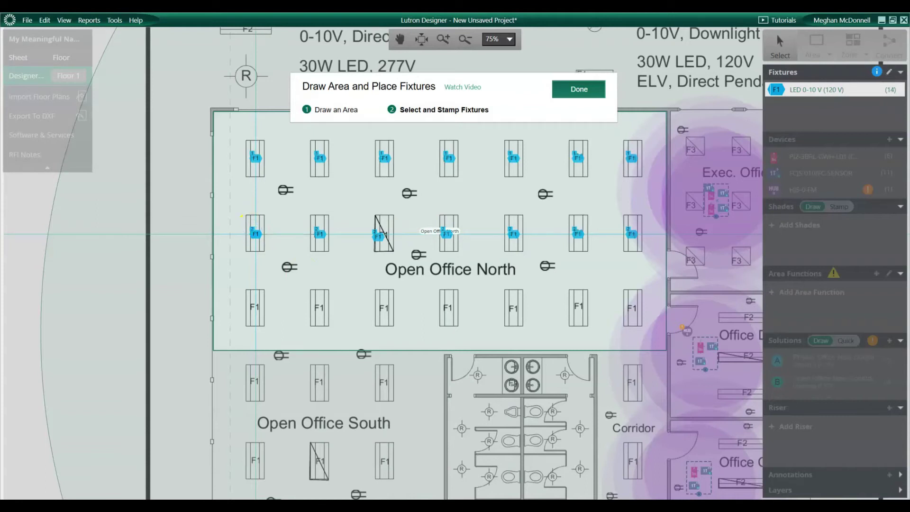
click(258, 275)
drag(253, 305, 626, 303)
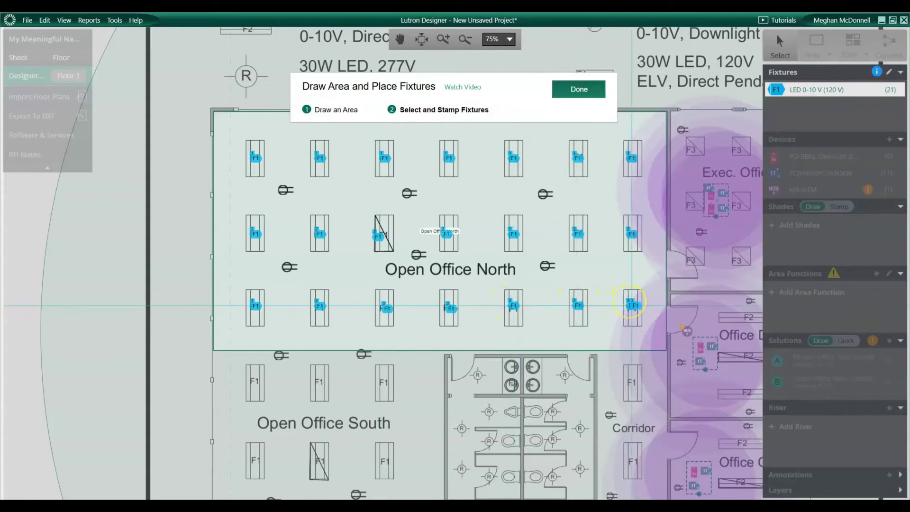
click(588, 94)
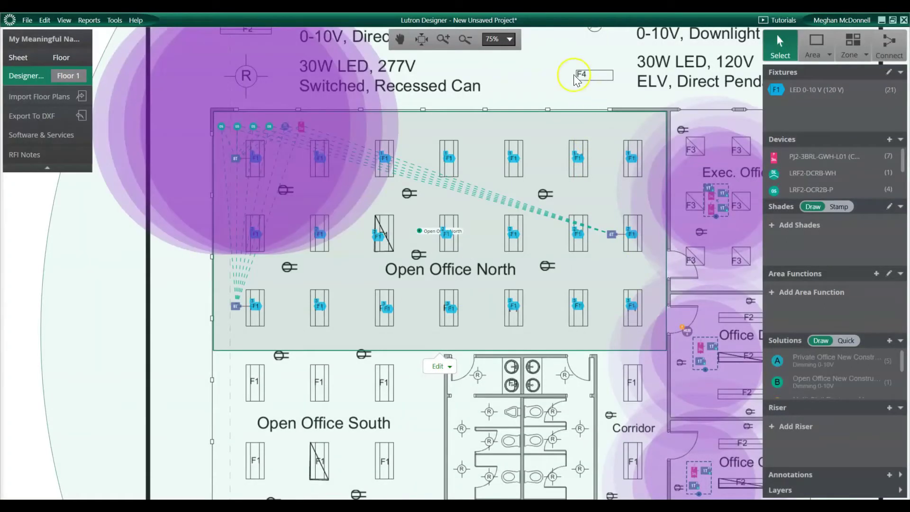
Step: Spread the four ceiling occupancy sensors across Open Office North, one each near its east, west, north and south sides
drag(270, 128, 658, 236)
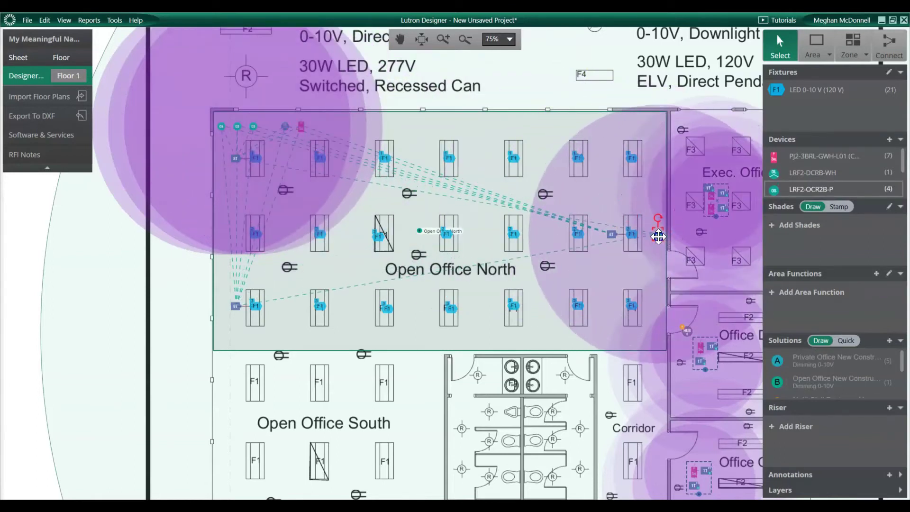
drag(221, 126, 220, 235)
drag(253, 126, 434, 119)
drag(219, 238, 269, 240)
drag(658, 235, 619, 229)
drag(238, 126, 451, 344)
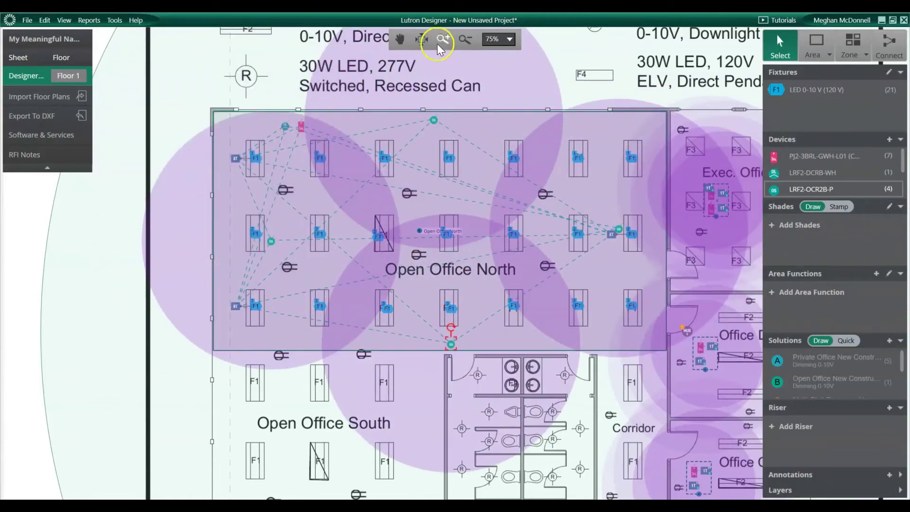
Step: Select the Egress Corridor New Construction solution for drawing and choose the polygon area shape
click(422, 39)
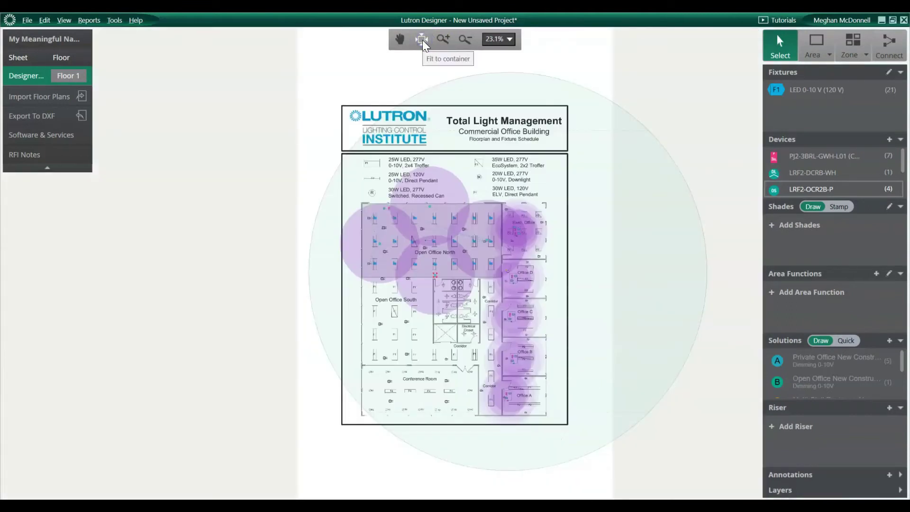
scroll(502, 338, up, 5)
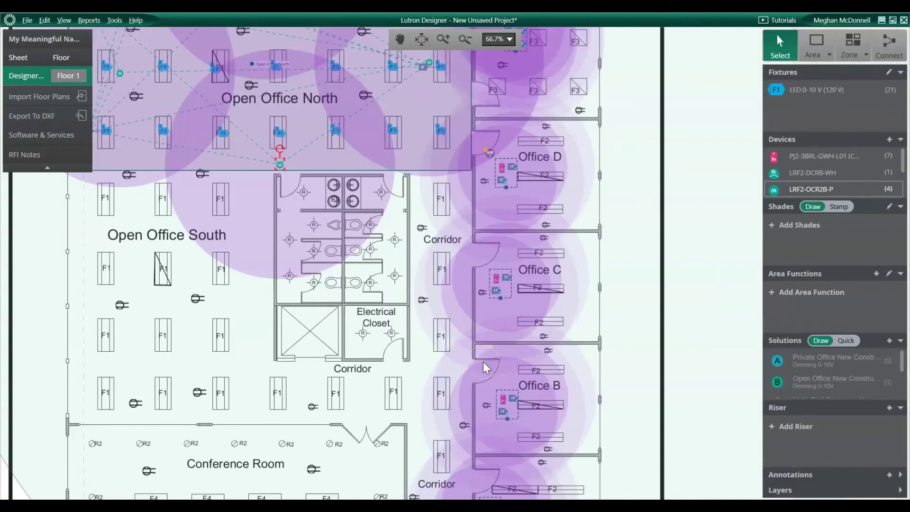
scroll(412, 392, up, 1)
middle_drag(413, 392, 448, 279)
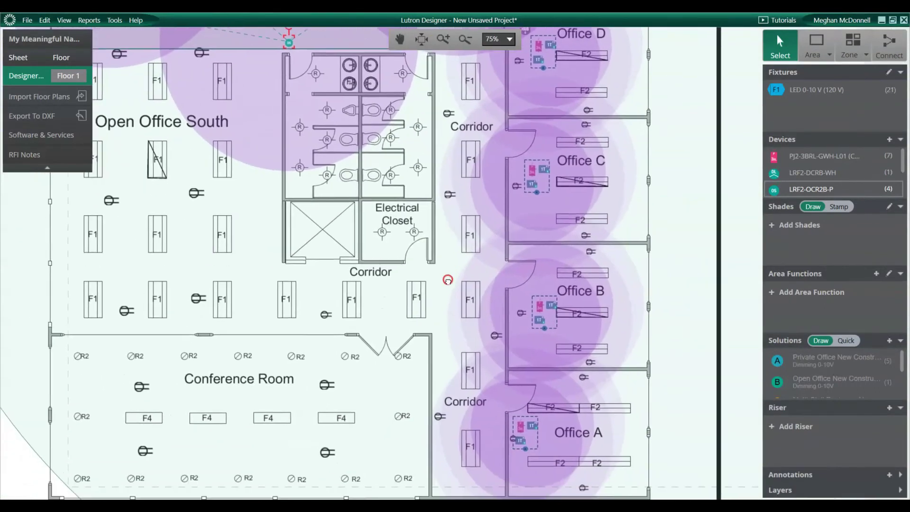
scroll(449, 280, down, 1)
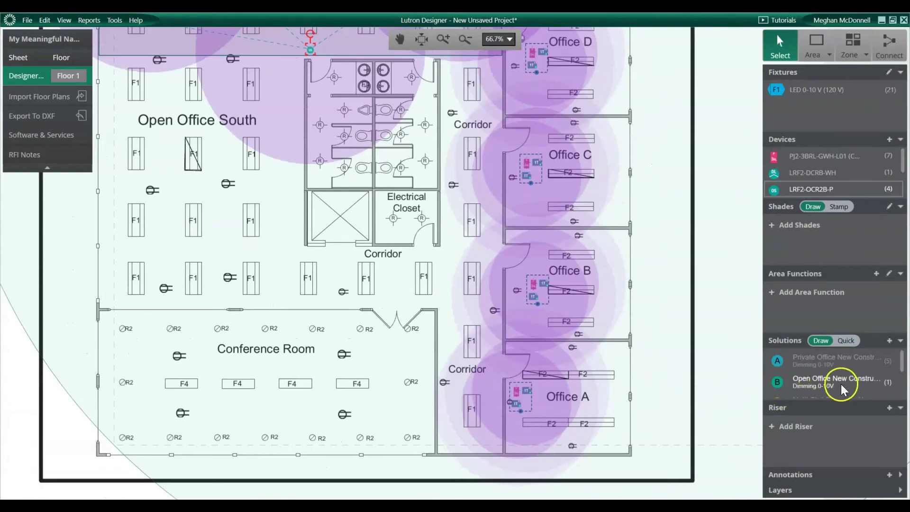
scroll(840, 384, down, 1)
scroll(830, 377, down, 1)
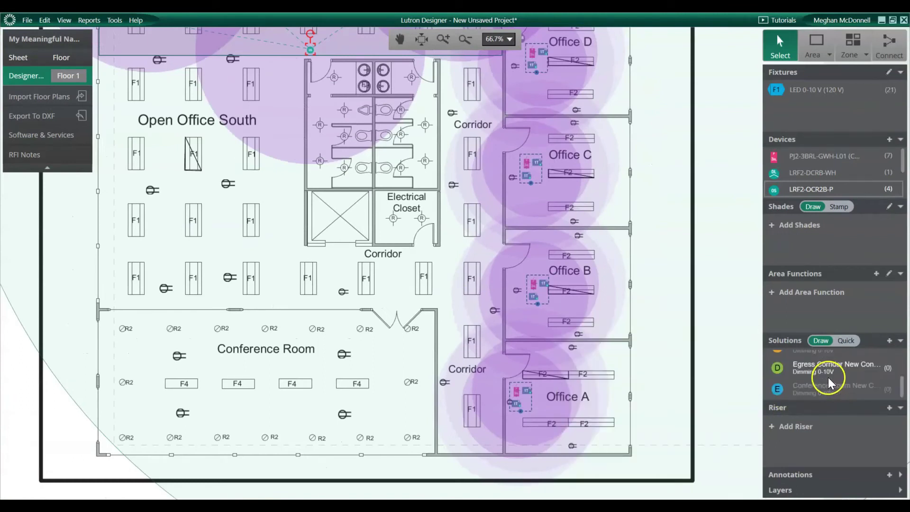
click(828, 375)
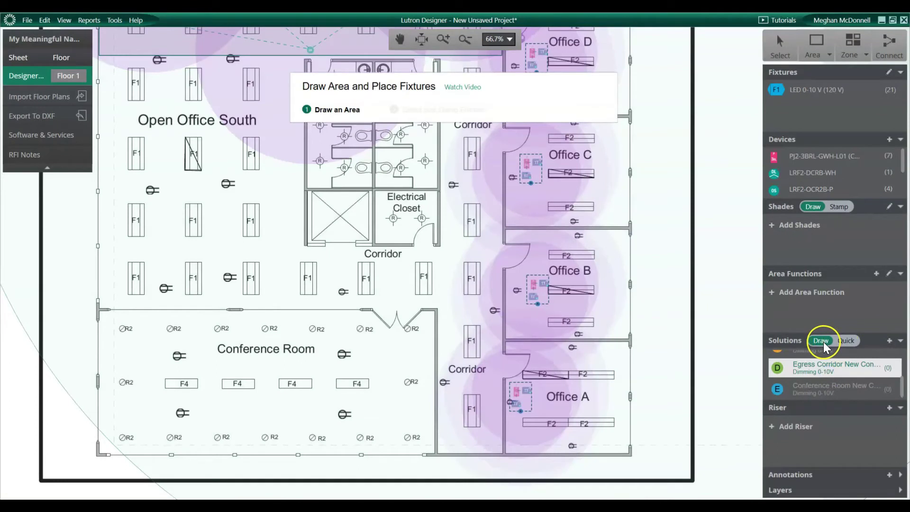
click(828, 56)
click(824, 72)
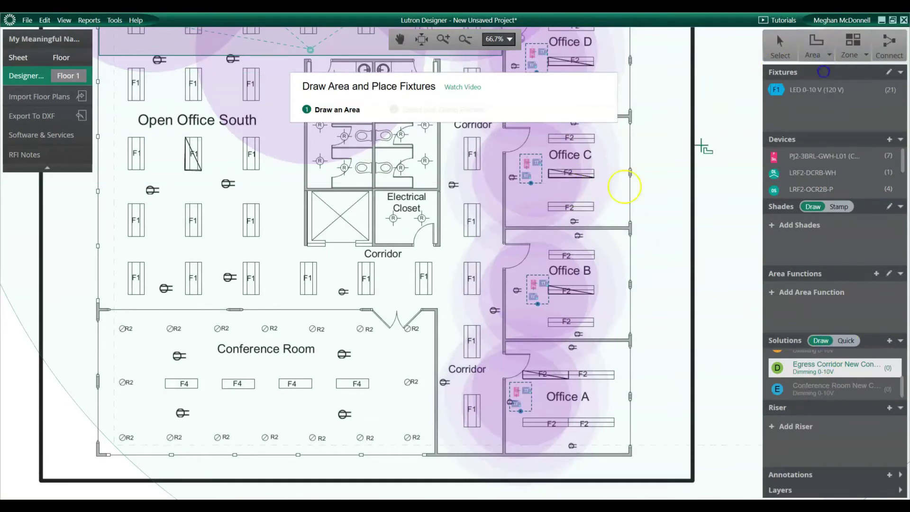
Step: Outline the L-shaped corridor beside the offices and above the Conference Room as a polygon area, and name it Corridor
right_drag(412, 224, 433, 301)
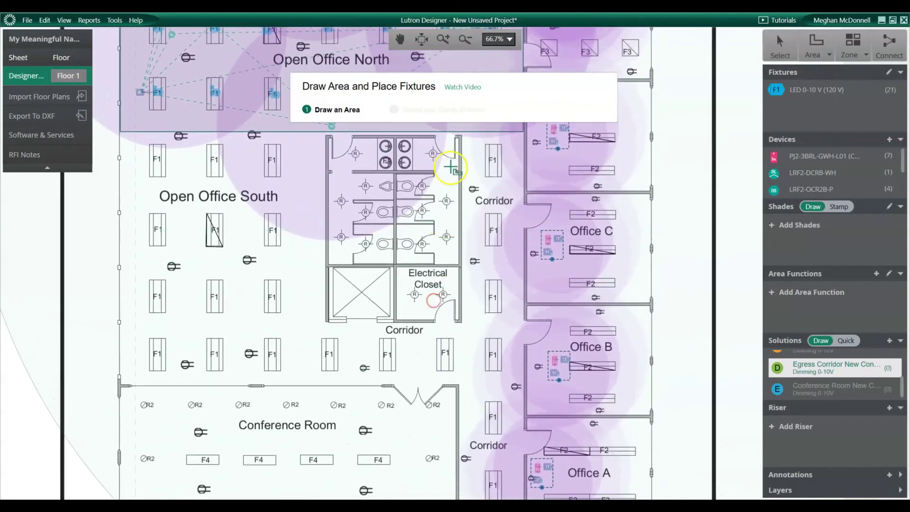
click(467, 137)
click(522, 135)
click(502, 317)
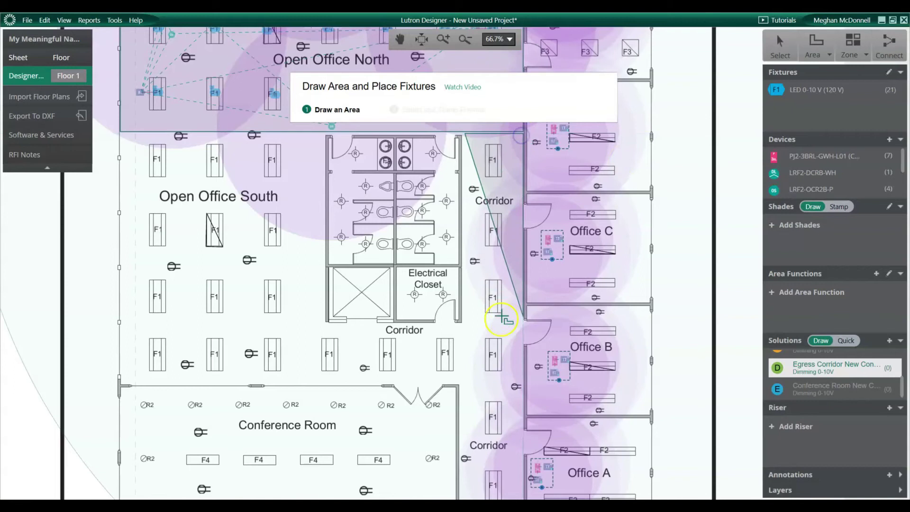
right_drag(518, 325, 519, 190)
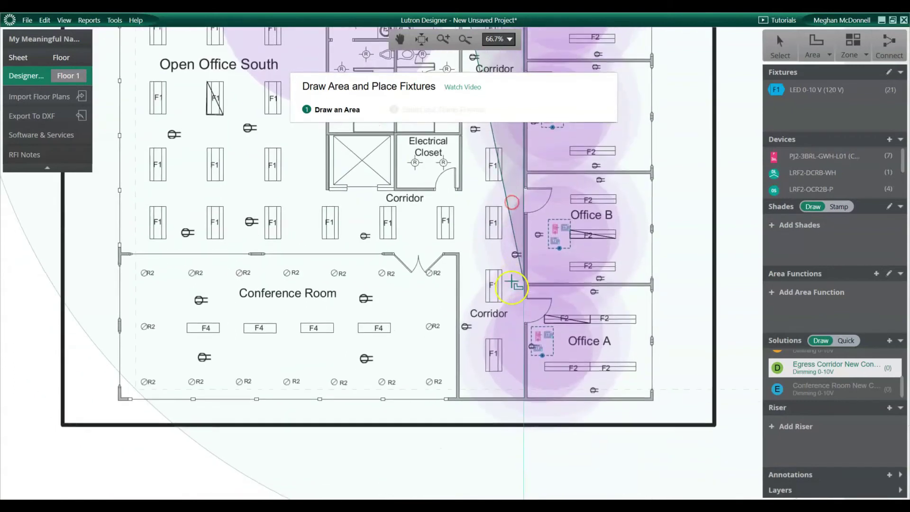
click(524, 390)
click(462, 391)
click(462, 251)
click(318, 252)
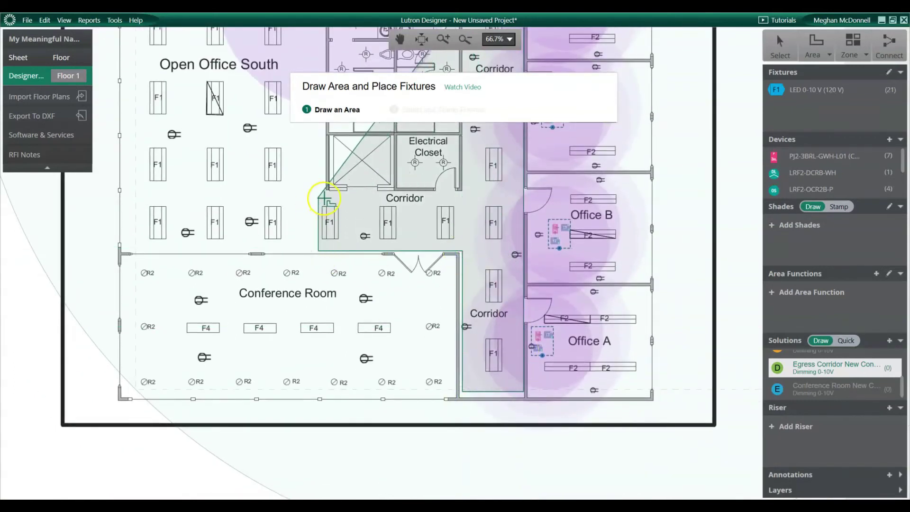
click(321, 198)
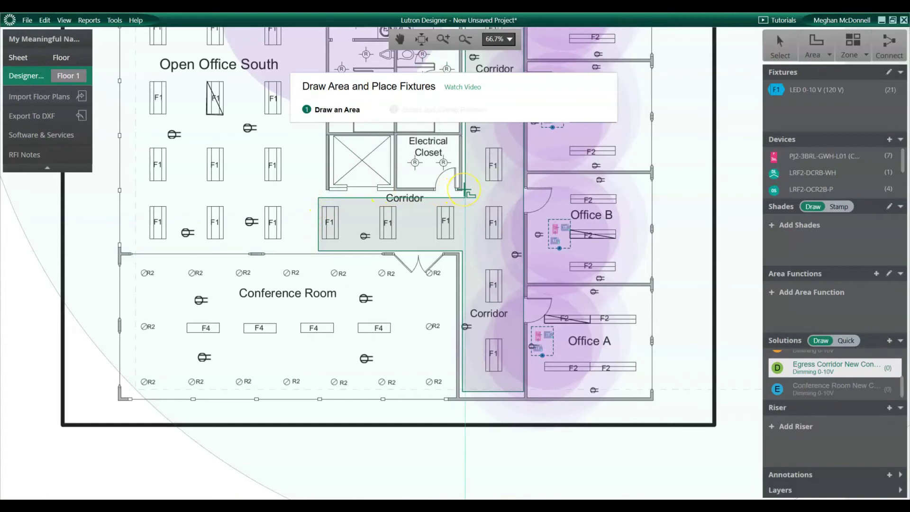
click(464, 190)
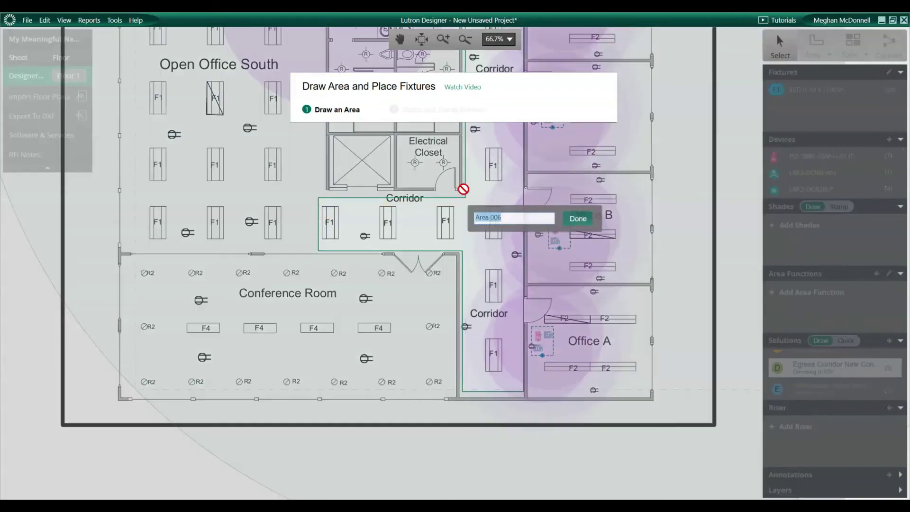
text(C)
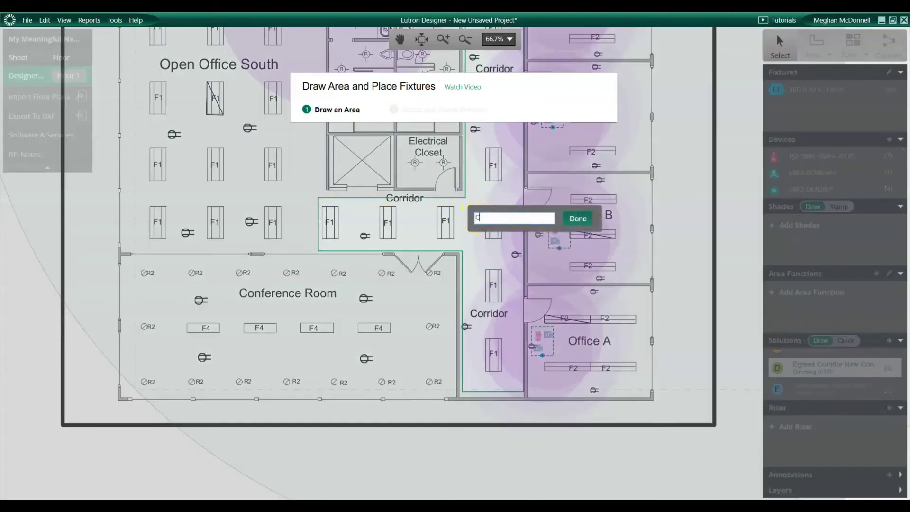
text(orridor)
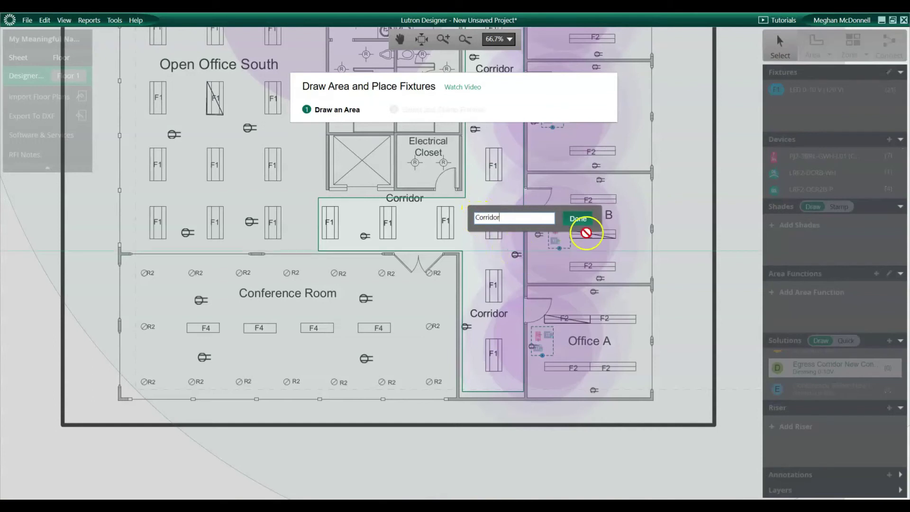
click(579, 218)
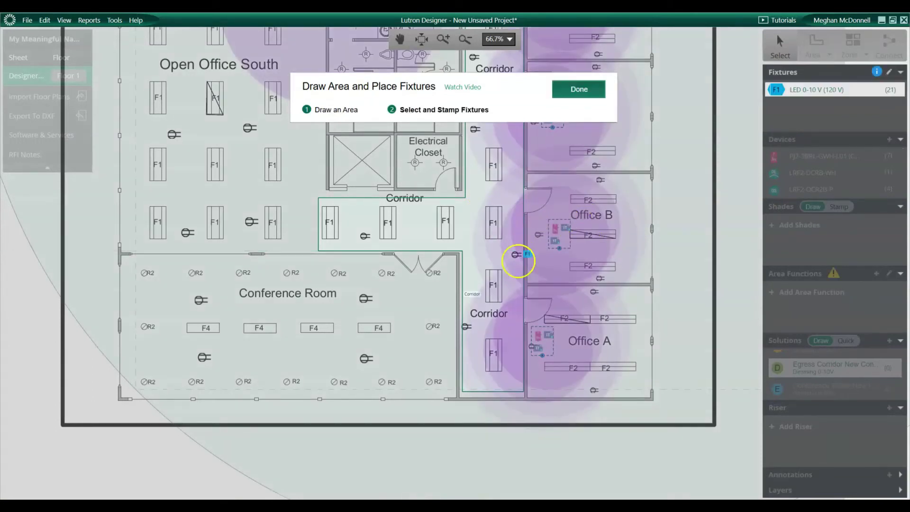
Step: Stamp LED 0-10 V (120 V) fixtures on the F1 symbols in both legs of the corridor and finish stamping
click(490, 284)
click(496, 219)
click(447, 222)
click(389, 222)
click(333, 222)
click(483, 182)
click(491, 161)
middle_drag(491, 172, 487, 314)
click(485, 240)
click(485, 168)
click(569, 92)
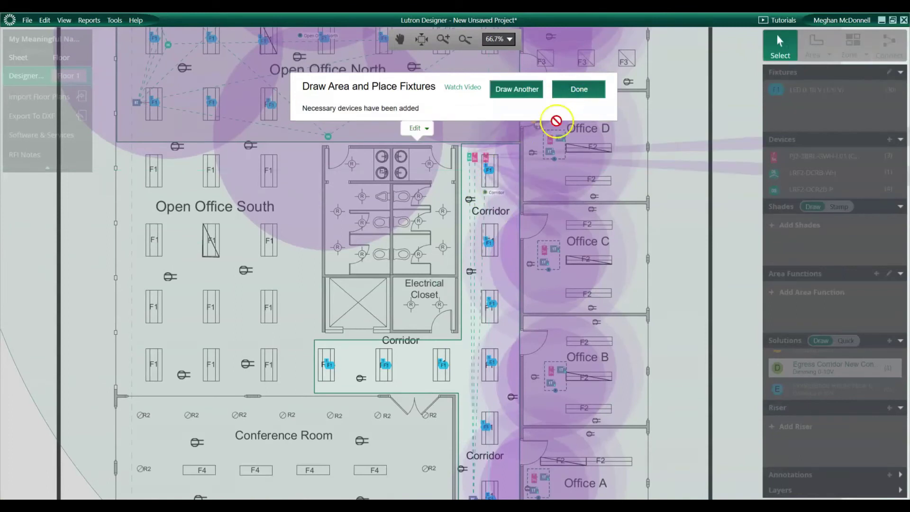
Step: Move the corridor's LRF2-OHLB-P occupancy sensor to the south end of the corridor beside Office A
scroll(463, 175, up, 1)
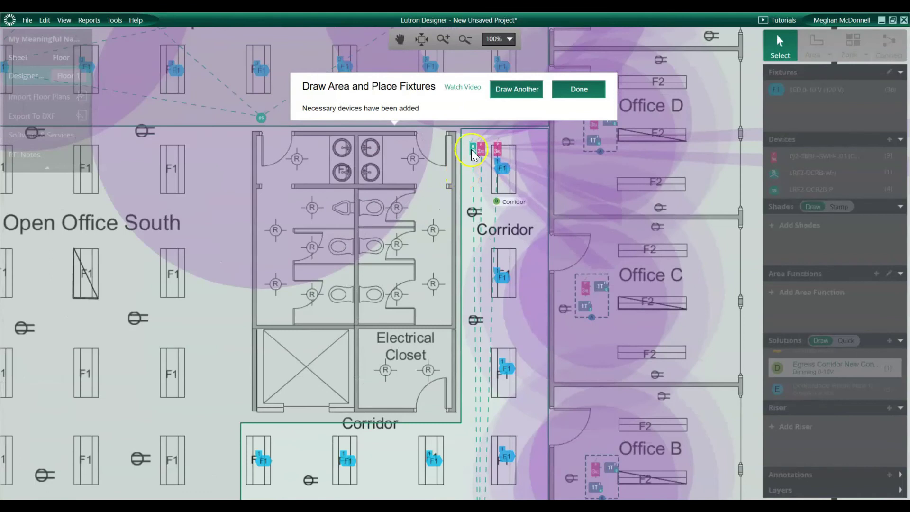
drag(472, 150, 501, 436)
middle_drag(483, 291, 469, 28)
drag(488, 180, 473, 442)
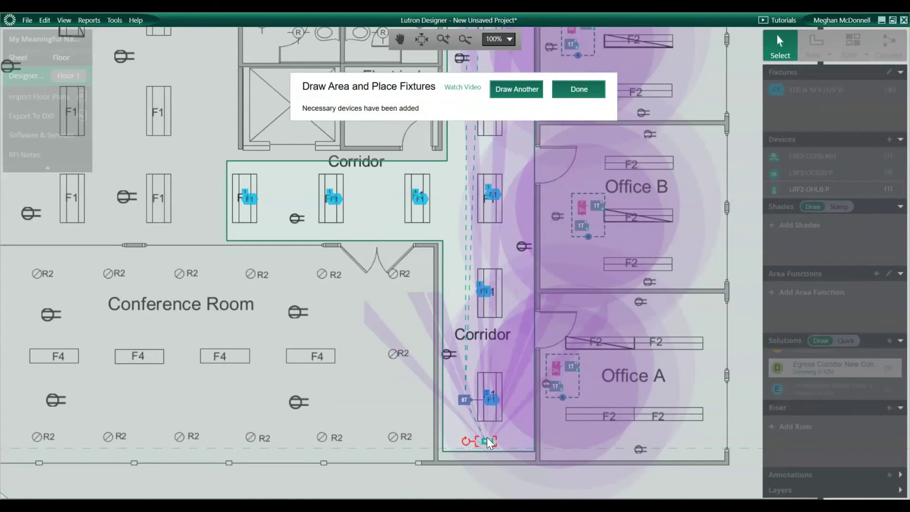
Step: Finish the corridor area, add a second LRF2-OHLB-P sensor on the corridor wall beside Office B, and aim its coverage along the horizontal leg
click(585, 90)
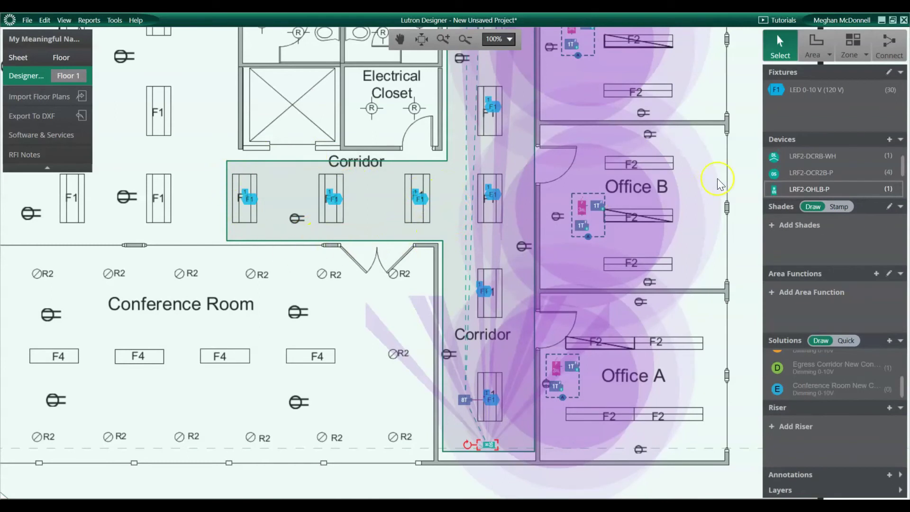
click(802, 188)
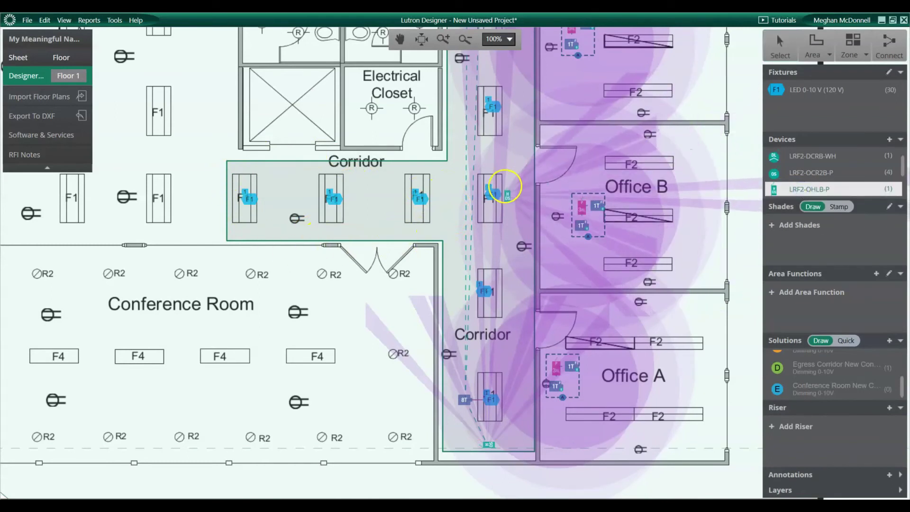
click(524, 181)
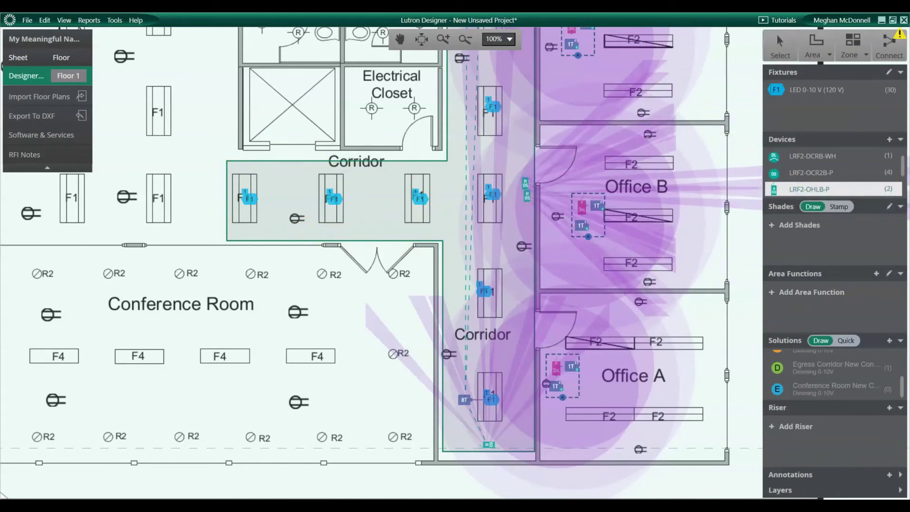
key(Escape)
click(528, 196)
drag(528, 178, 529, 200)
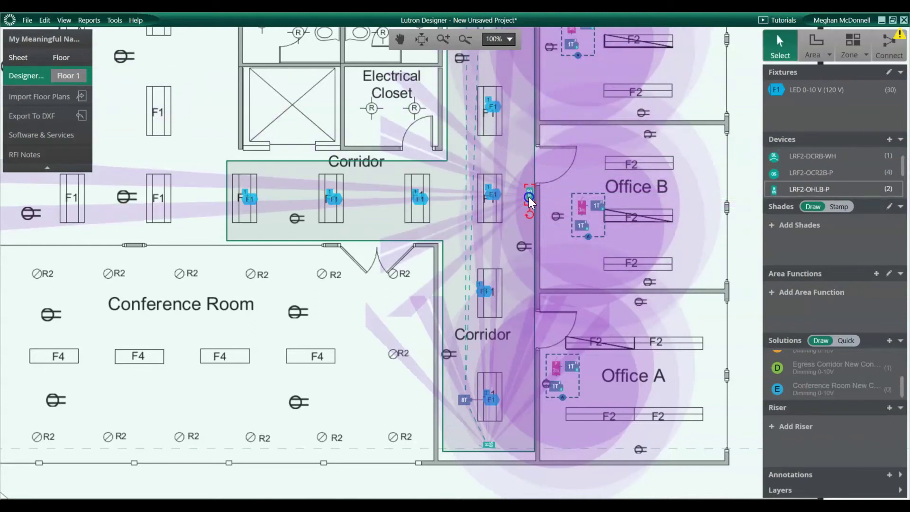
Step: Switch to quick placement and place the Conference Room New Construction solution in the Conference Room
click(423, 40)
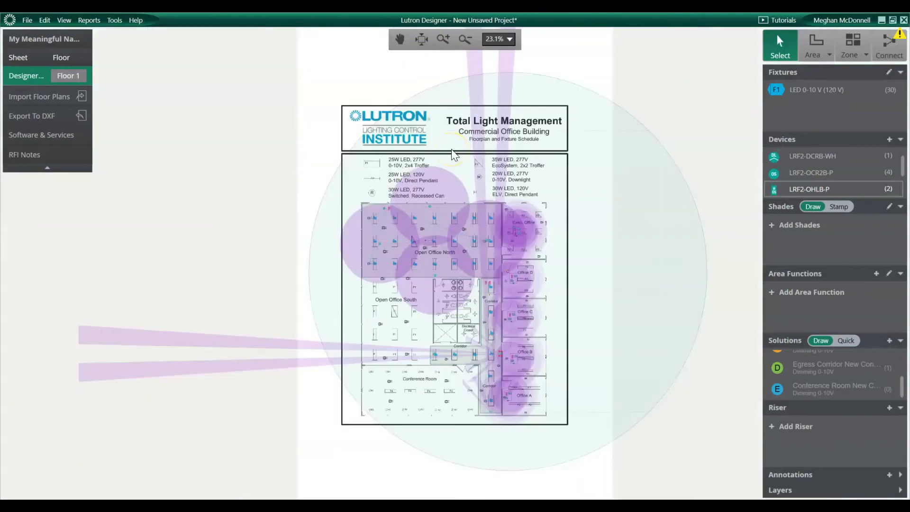
click(447, 120)
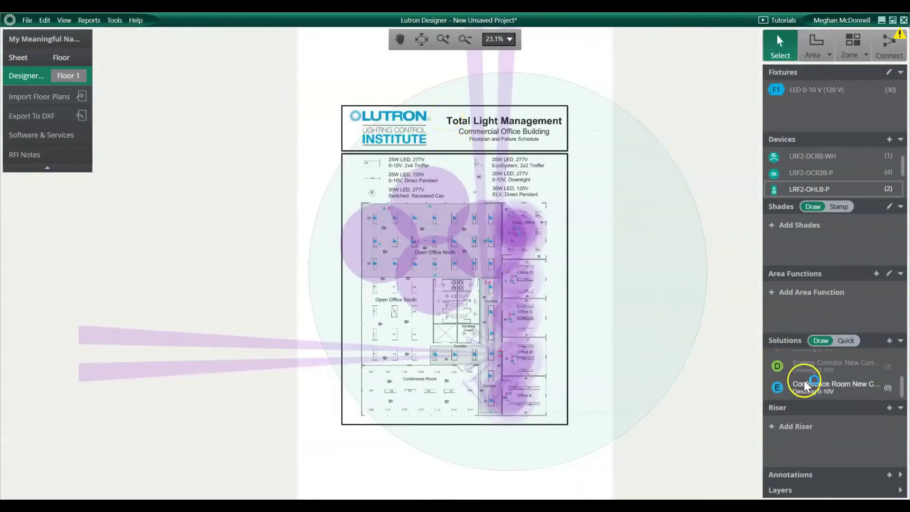
click(805, 390)
click(846, 341)
click(406, 397)
Step: Quick-place the Multi-Stall Restroom New Construction solution in both restrooms and the Open Office New Construction solution in Open Office South
scroll(825, 369, up, 1)
click(825, 370)
click(469, 303)
click(447, 301)
scroll(839, 379, up, 1)
click(840, 380)
click(391, 311)
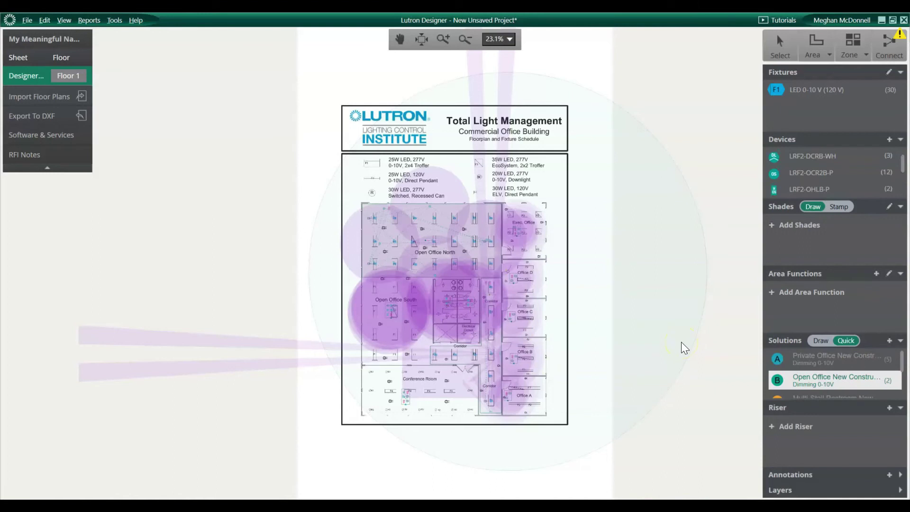
Step: Hide the Occupancy Coverage layer of the devices and end quick solution placement
click(899, 491)
scroll(825, 481, down, 5)
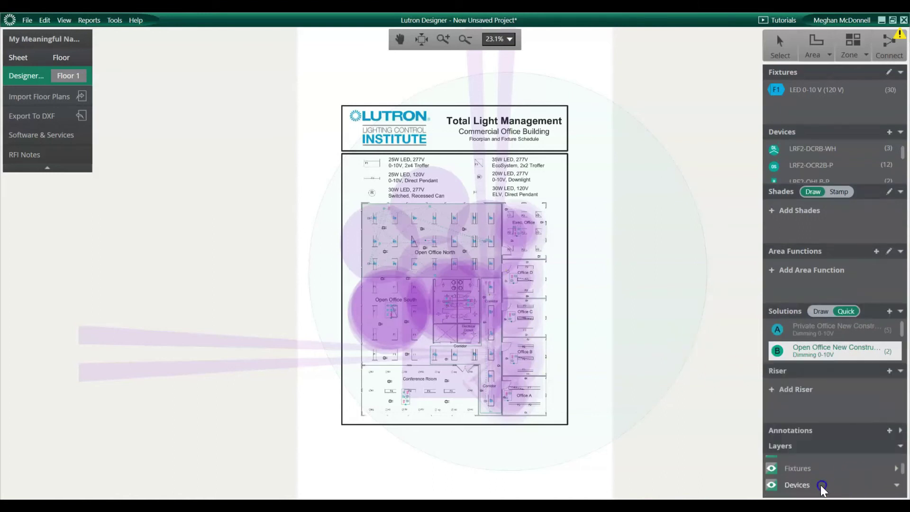
click(831, 465)
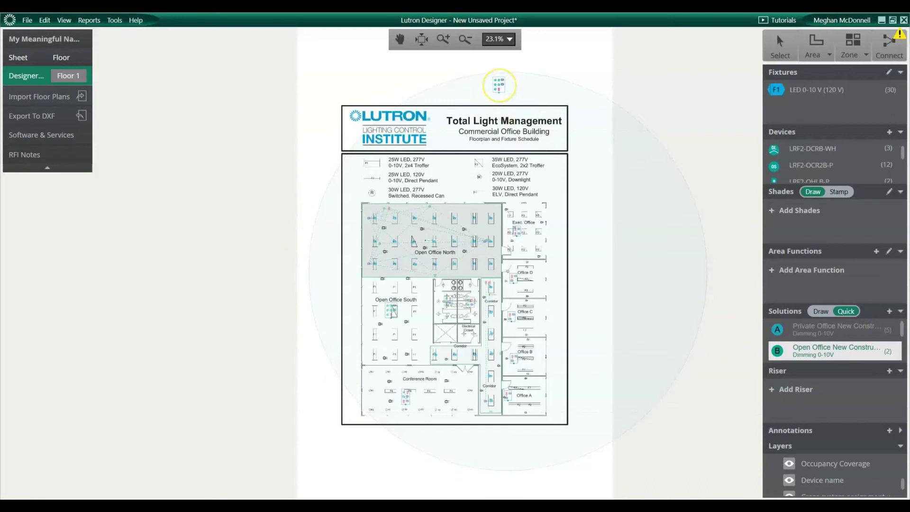
key(Escape)
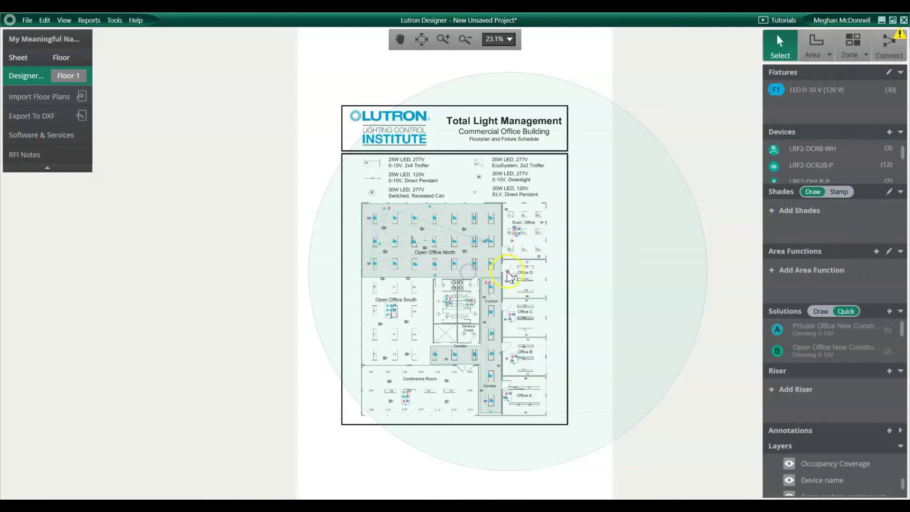
Step: Move the HJS-0-FM hub from beside Office D to the south edge of Open Office North, above the restrooms
scroll(508, 274, up, 3)
scroll(508, 274, up, 1)
drag(508, 274, 337, 283)
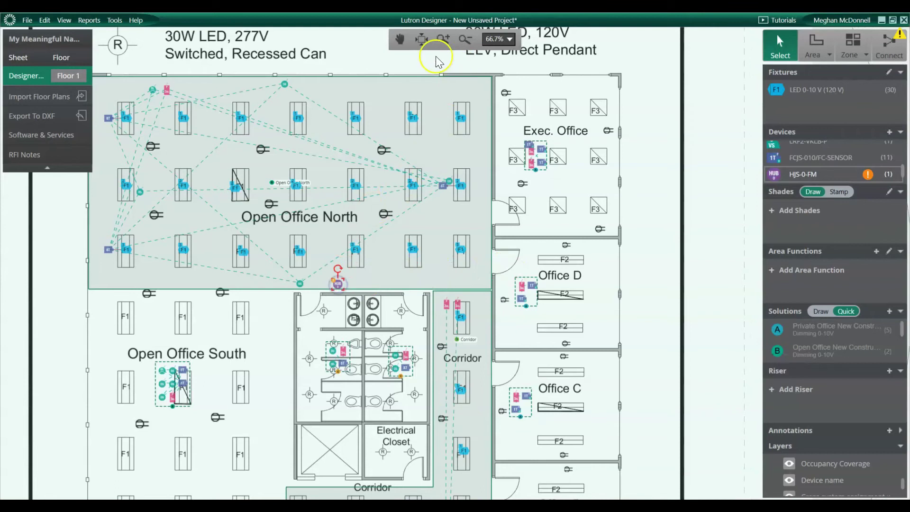
click(422, 42)
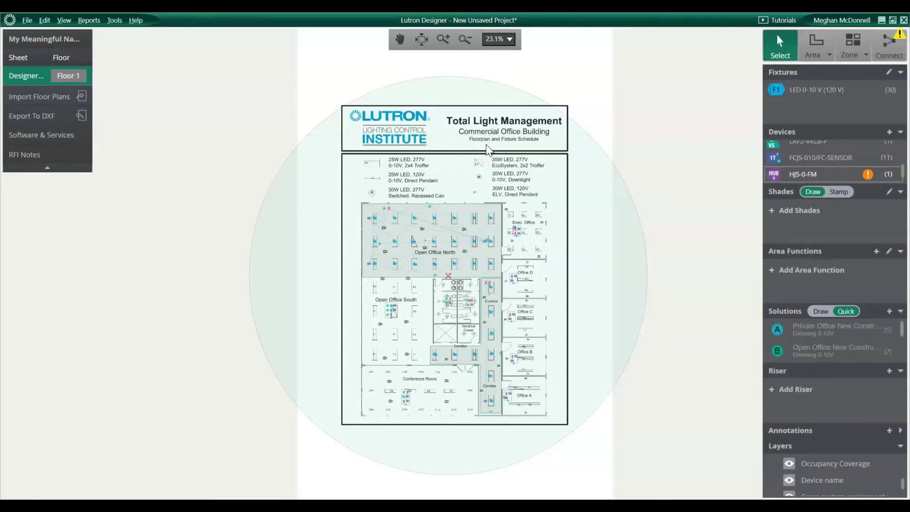
Step: Open the Report Center and include the Bill of Materials, System Layout, Dynamic Riser Diagram and Sequence of Operations reports
click(95, 22)
click(98, 33)
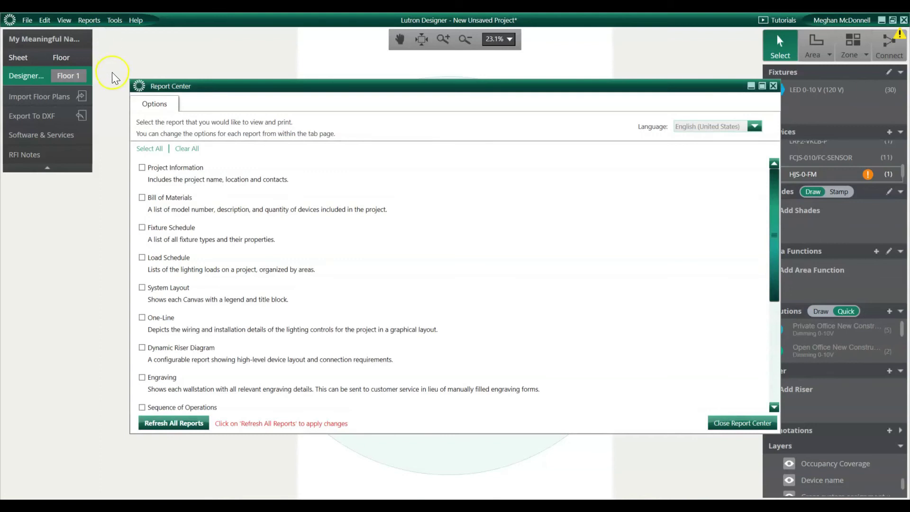
click(142, 198)
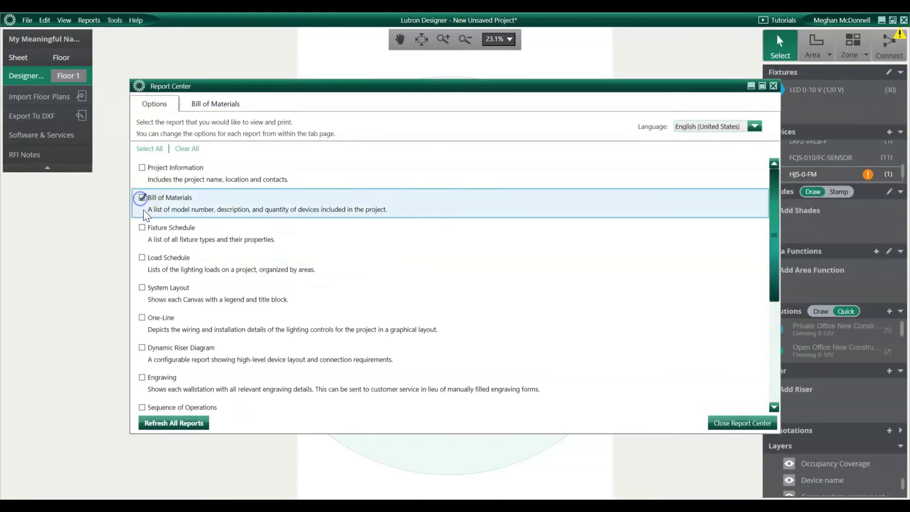
click(141, 288)
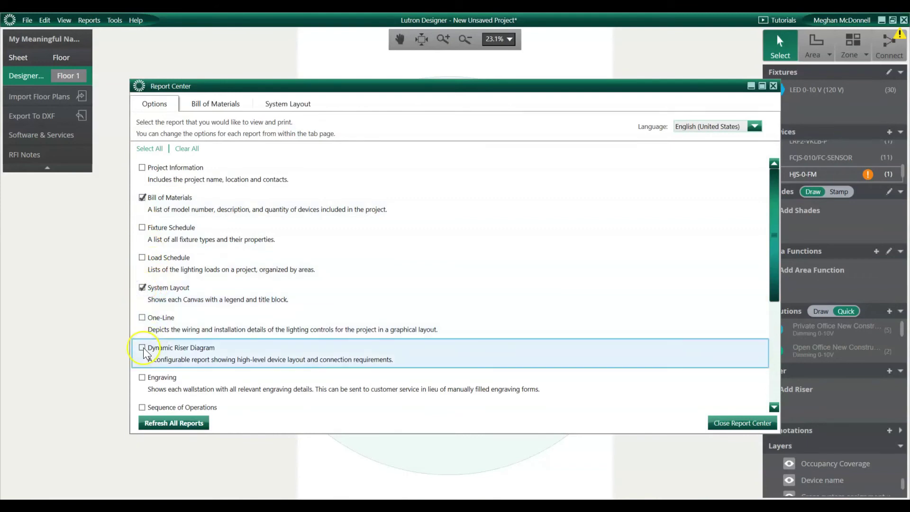
click(142, 349)
scroll(147, 349, down, 3)
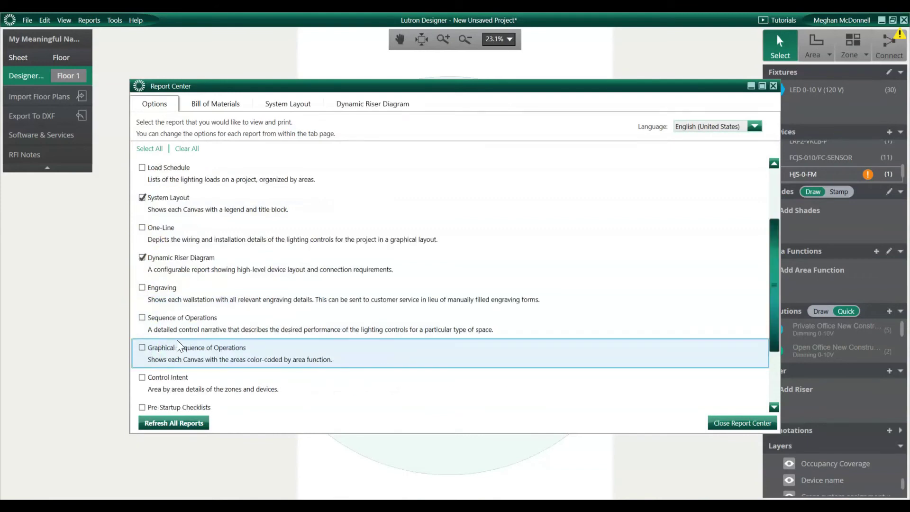
click(142, 318)
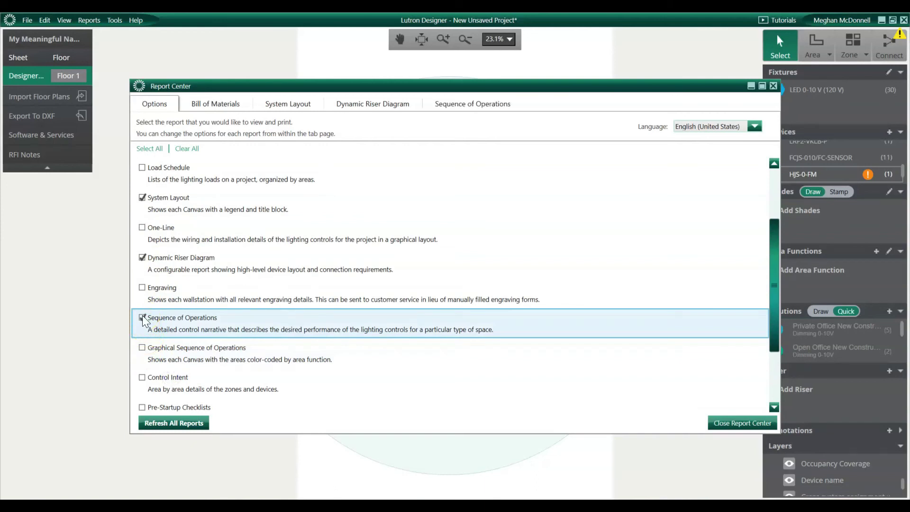
Step: Review the Bill of Materials with its export formats, and view the System Layout report
click(216, 104)
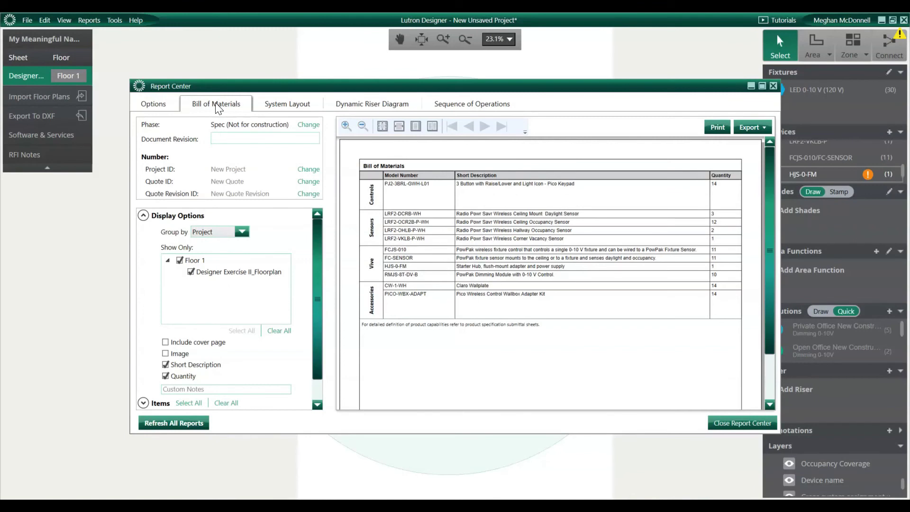
click(764, 127)
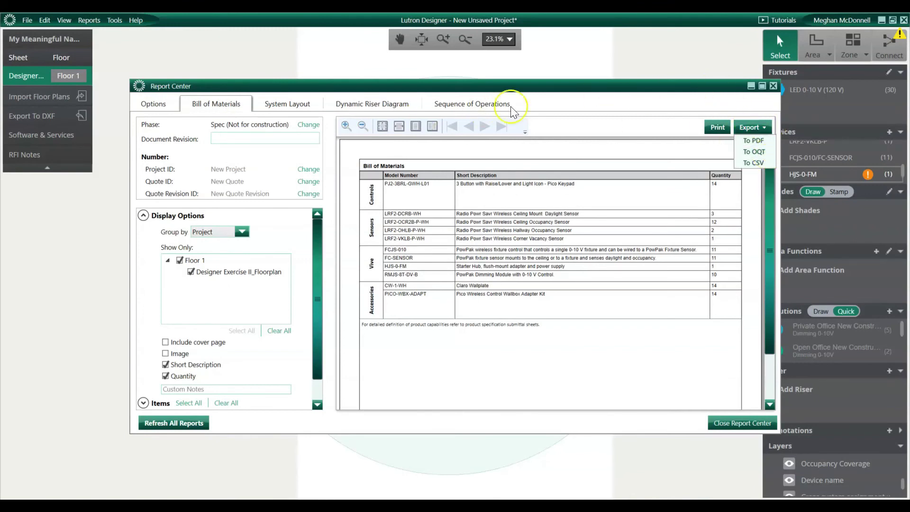
click(305, 102)
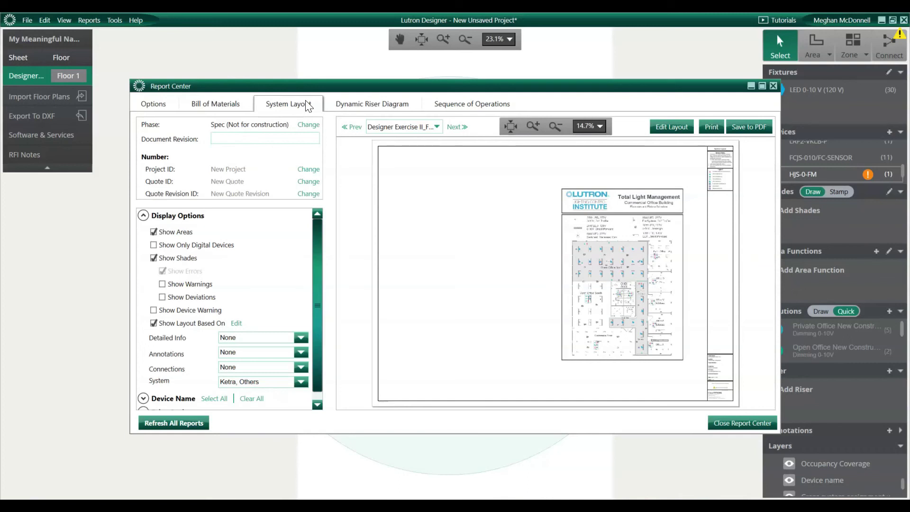
Step: Examine the Dynamic Riser Diagram up close, focusing on the Open Office North section
click(354, 103)
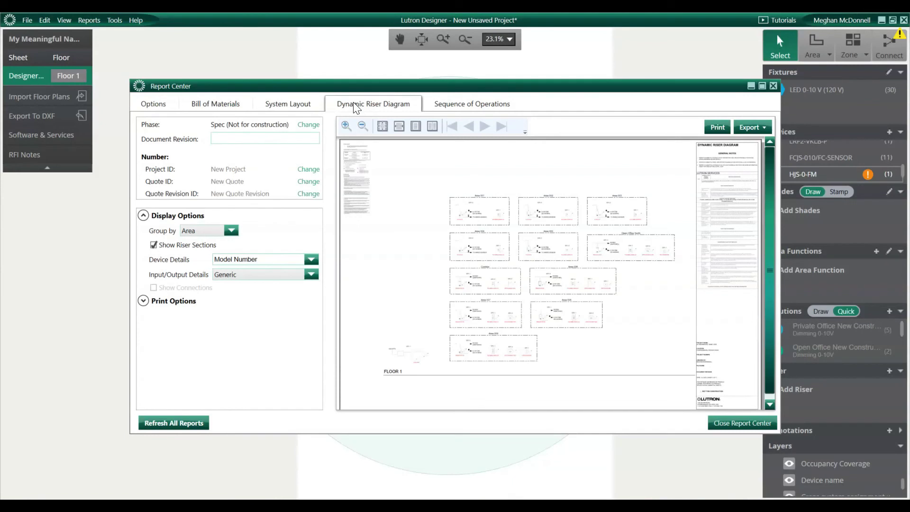
click(345, 126)
click(345, 127)
click(346, 126)
drag(462, 262, 380, 118)
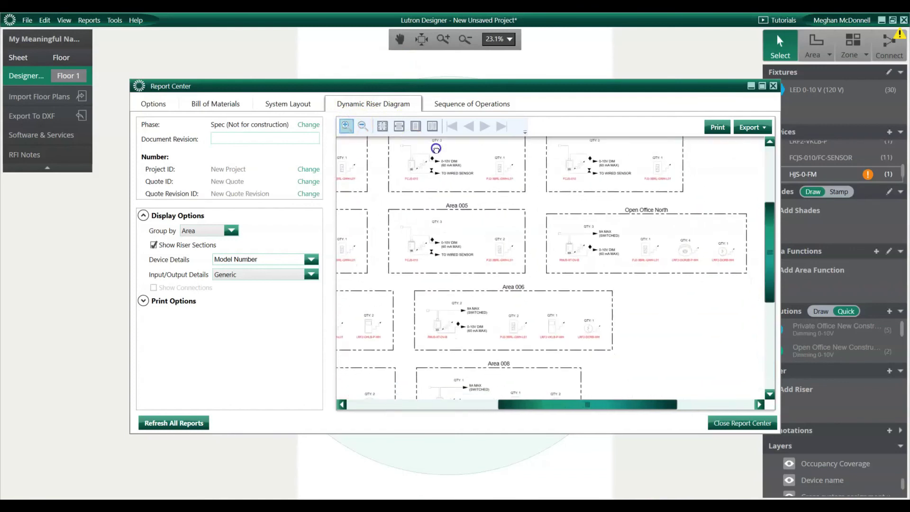
click(345, 126)
drag(596, 230, 534, 219)
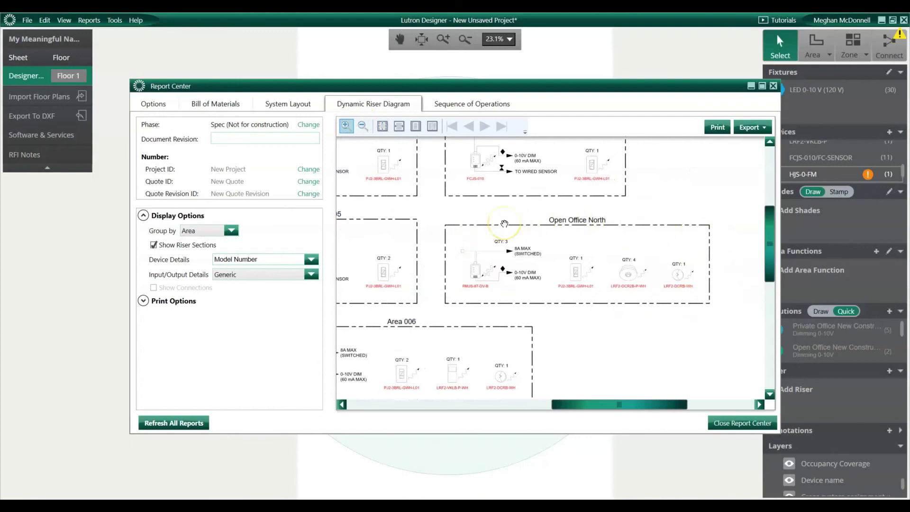
Step: Group the Dynamic Riser Diagram by Room Type and refresh all reports
click(228, 230)
click(215, 267)
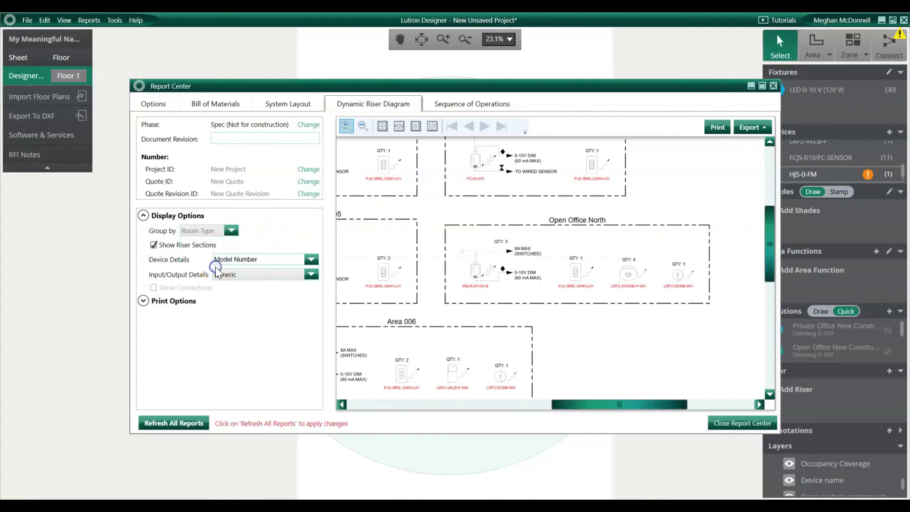
click(192, 423)
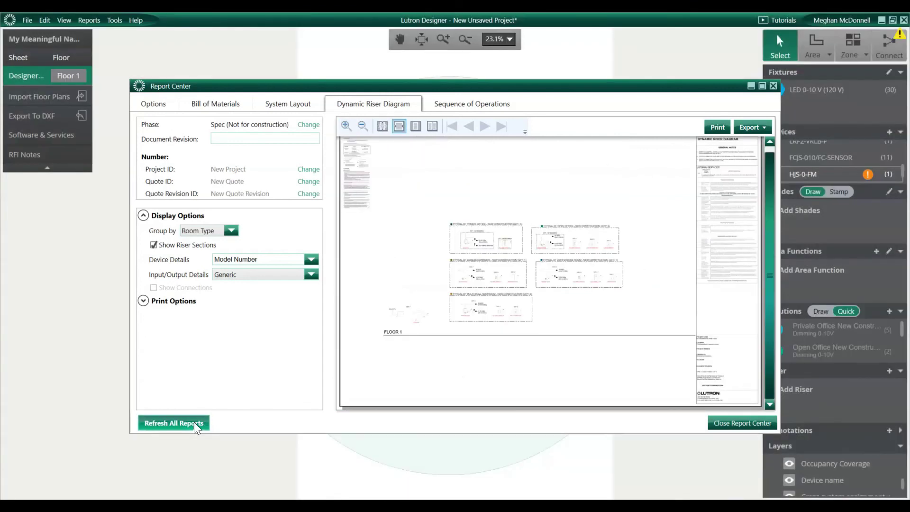
Step: Inspect the typical room-type sections of the riser diagram, review the Sequence of Operations report, and return to the report options
click(346, 127)
click(346, 132)
click(346, 132)
drag(427, 342, 514, 207)
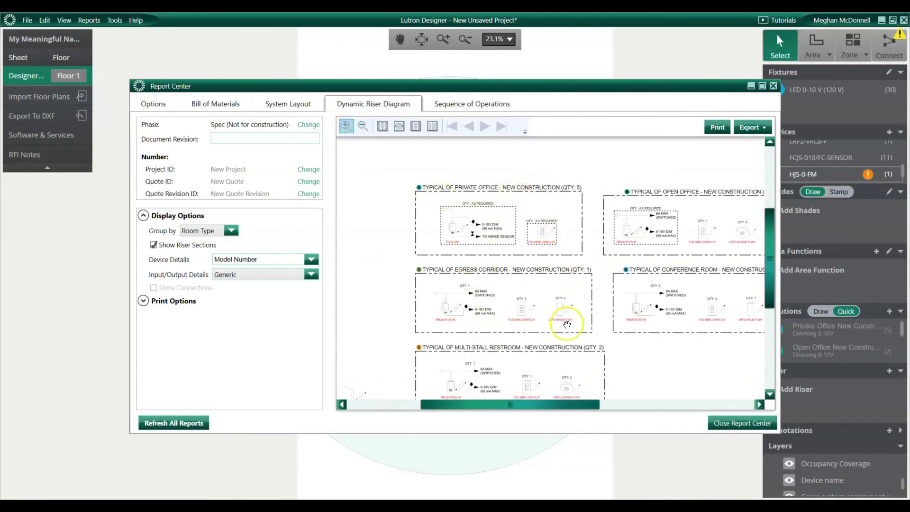
drag(647, 304, 529, 307)
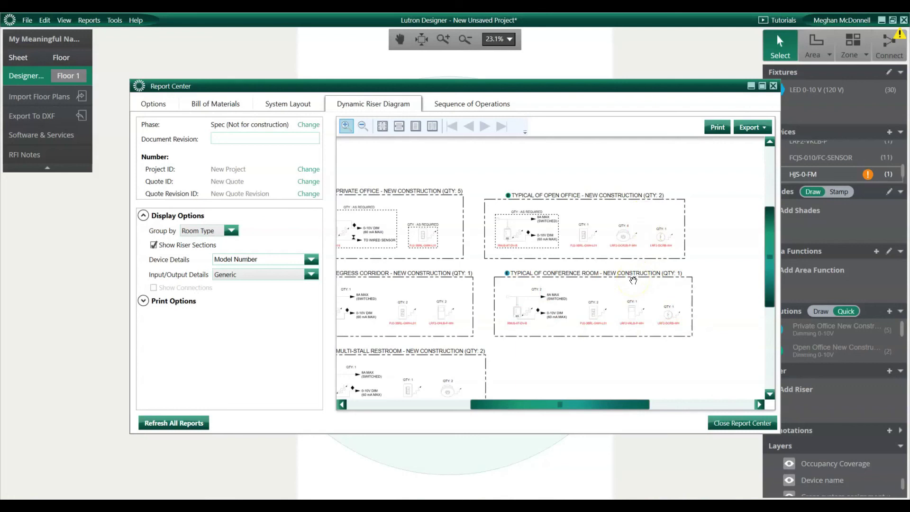
click(468, 105)
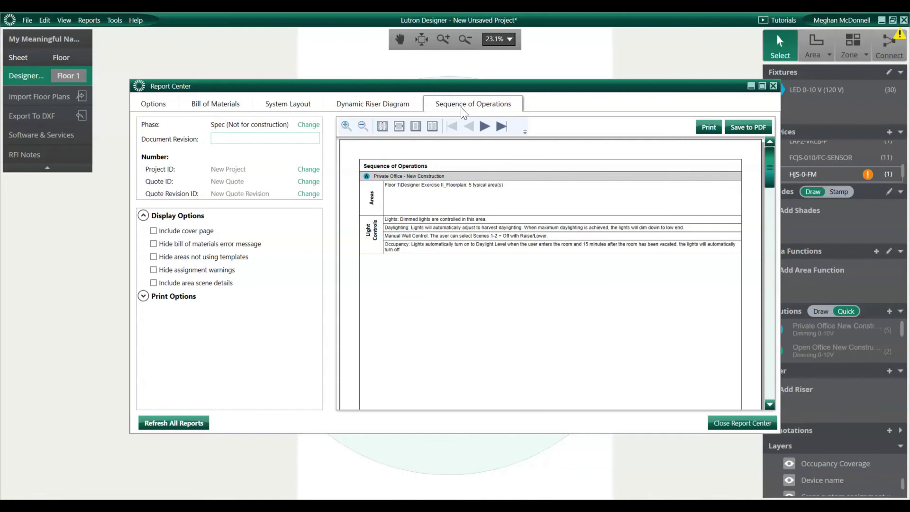
click(157, 105)
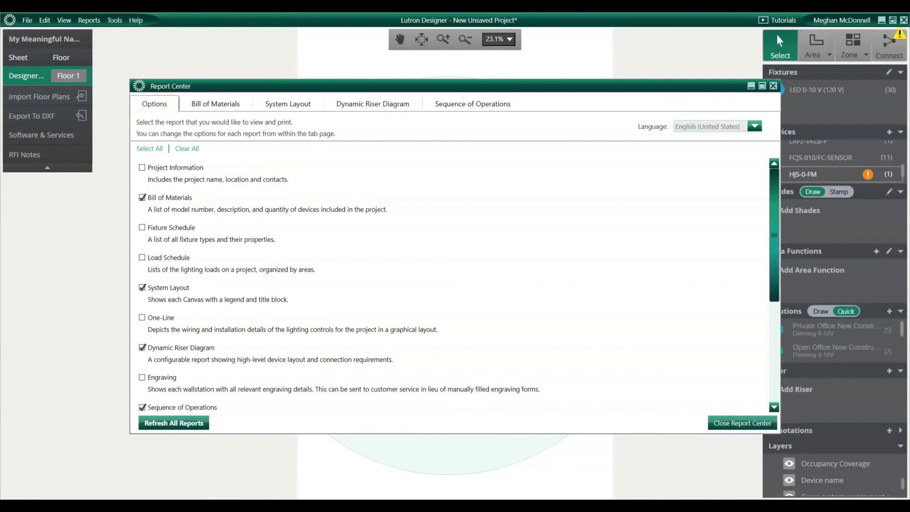
Step: Browse the available tutorial videos and the list of Canvas View tutorial topics
click(784, 20)
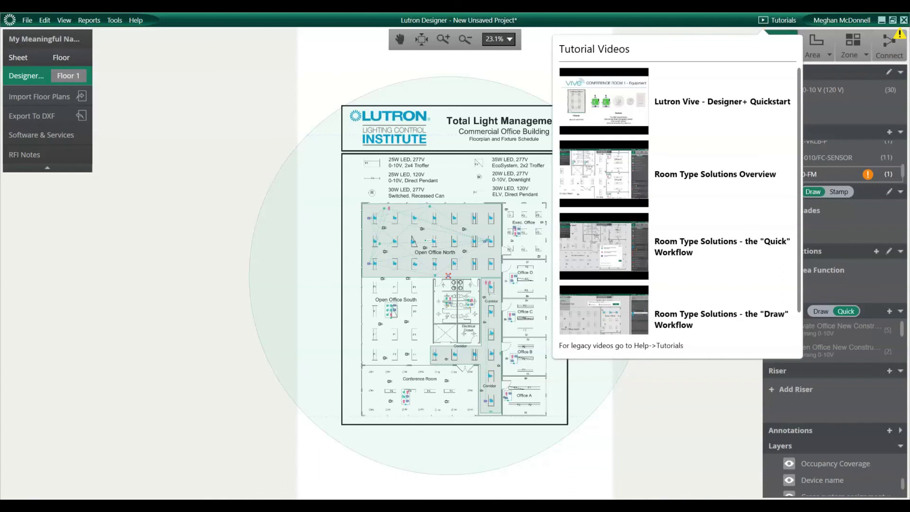
click(141, 17)
click(138, 20)
click(143, 44)
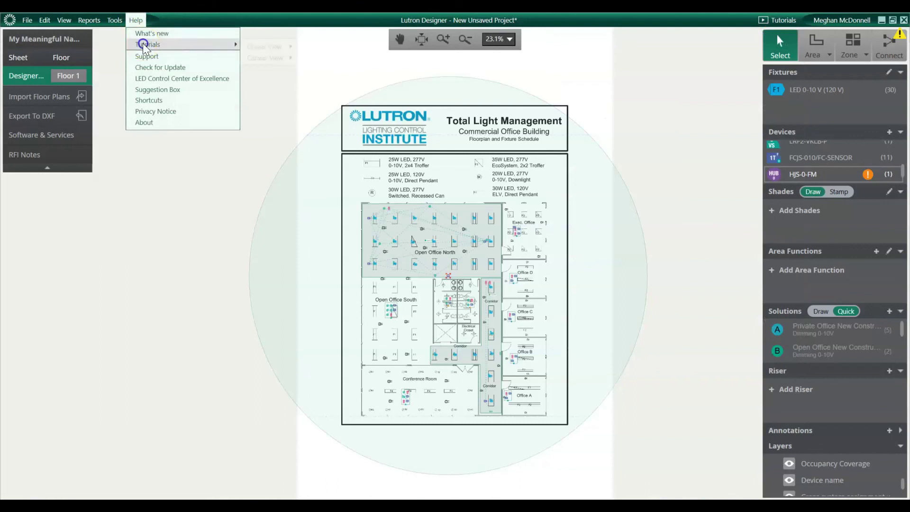
mouse_move(266, 53)
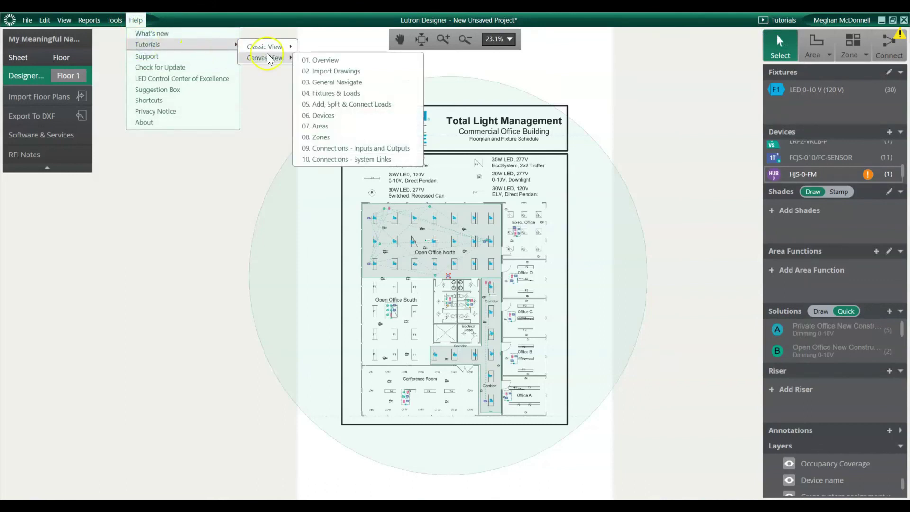